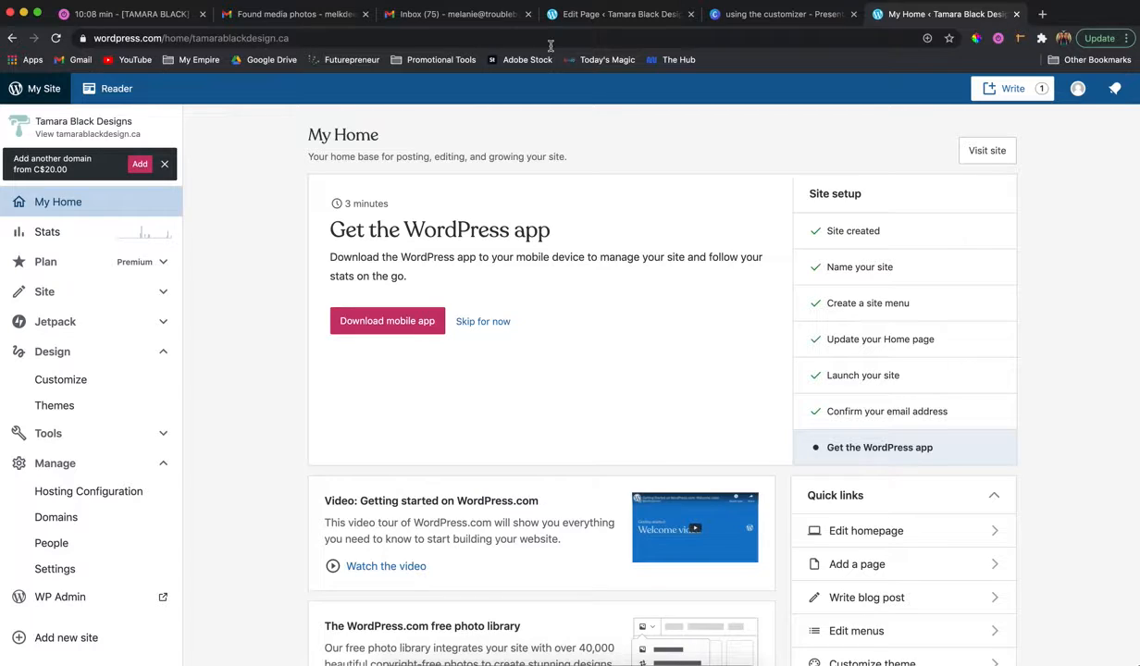
# Open the live site tamarablackdesign.ca in a new browser tab.
pyautogui.click(1042, 14)
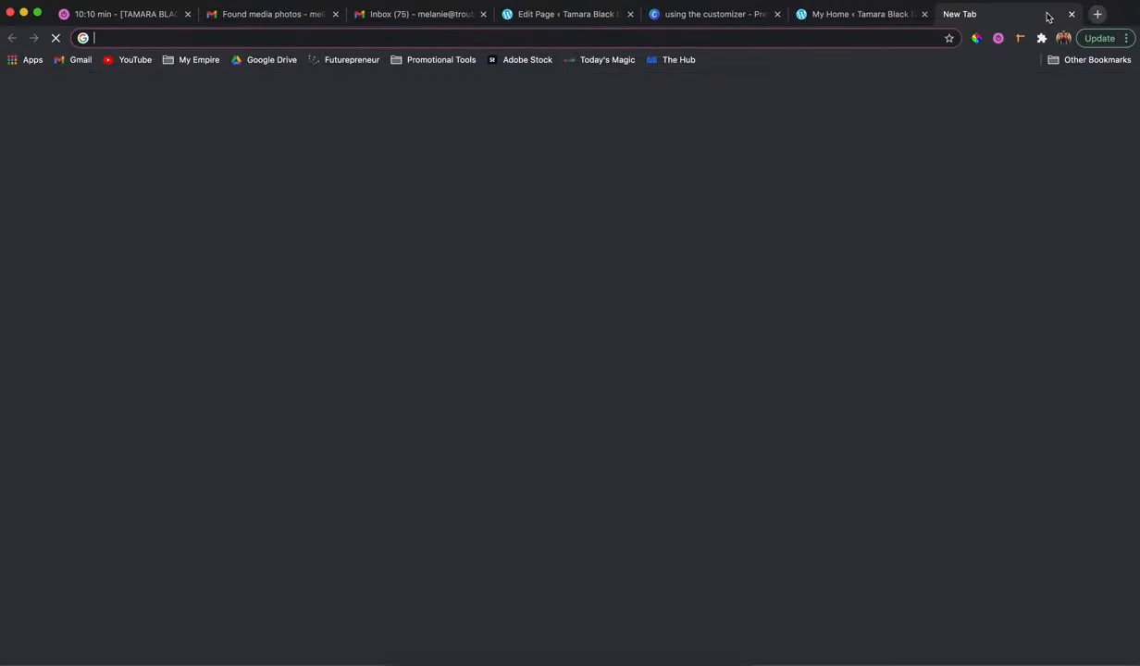
pyautogui.write('tam')
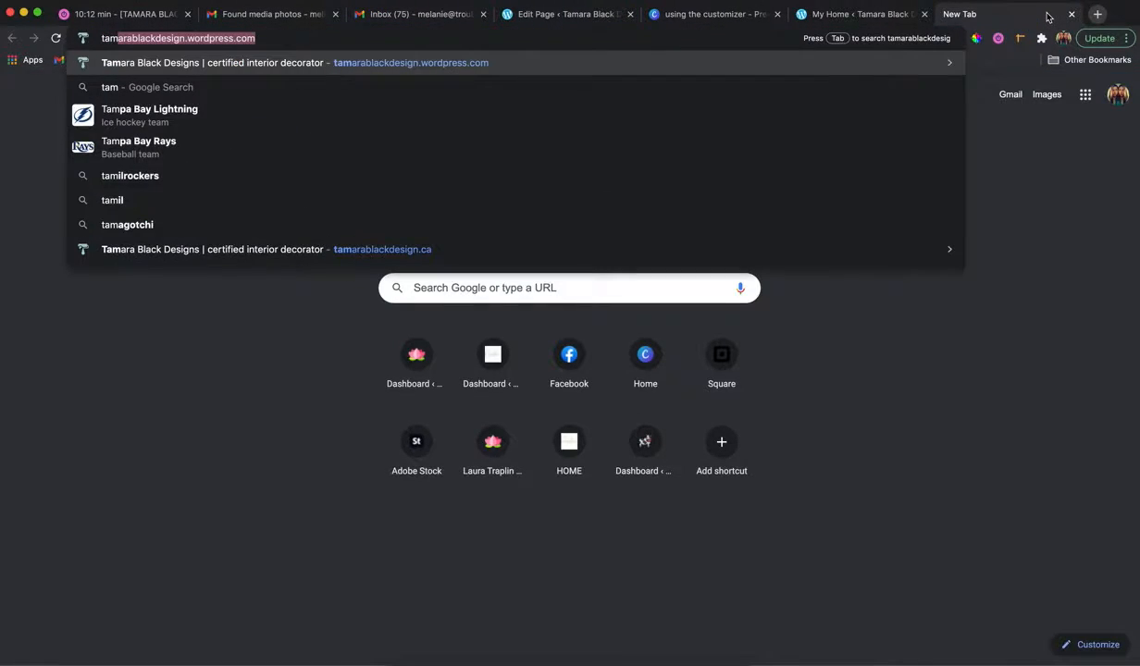
pyautogui.write('arablackdesign.ca')
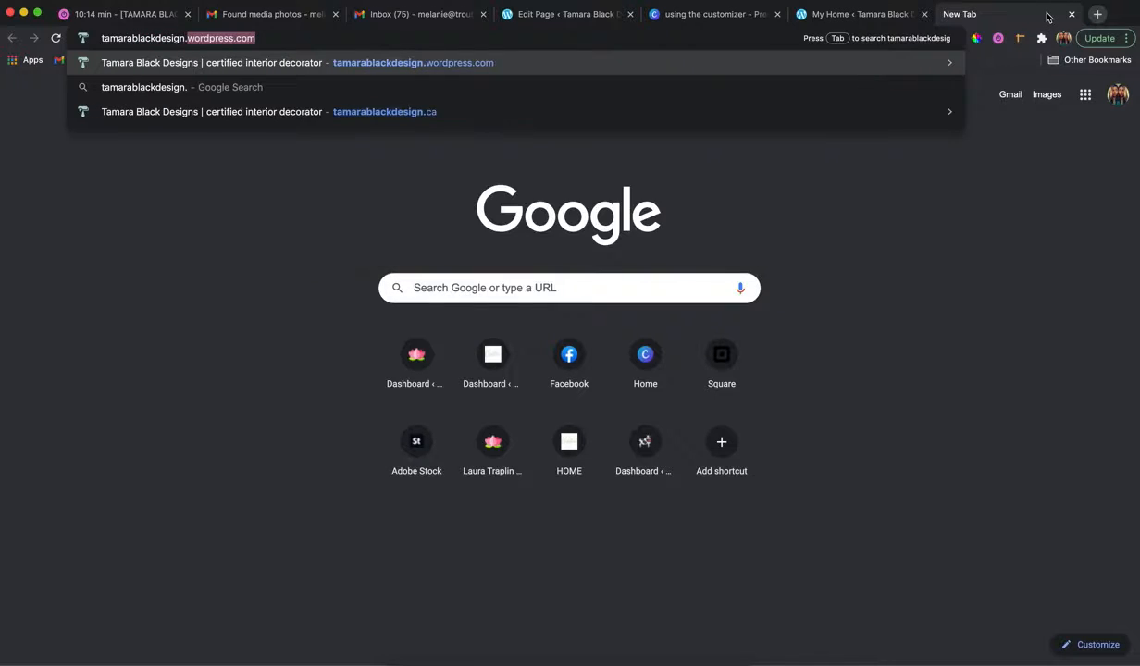
pyautogui.press('Return')
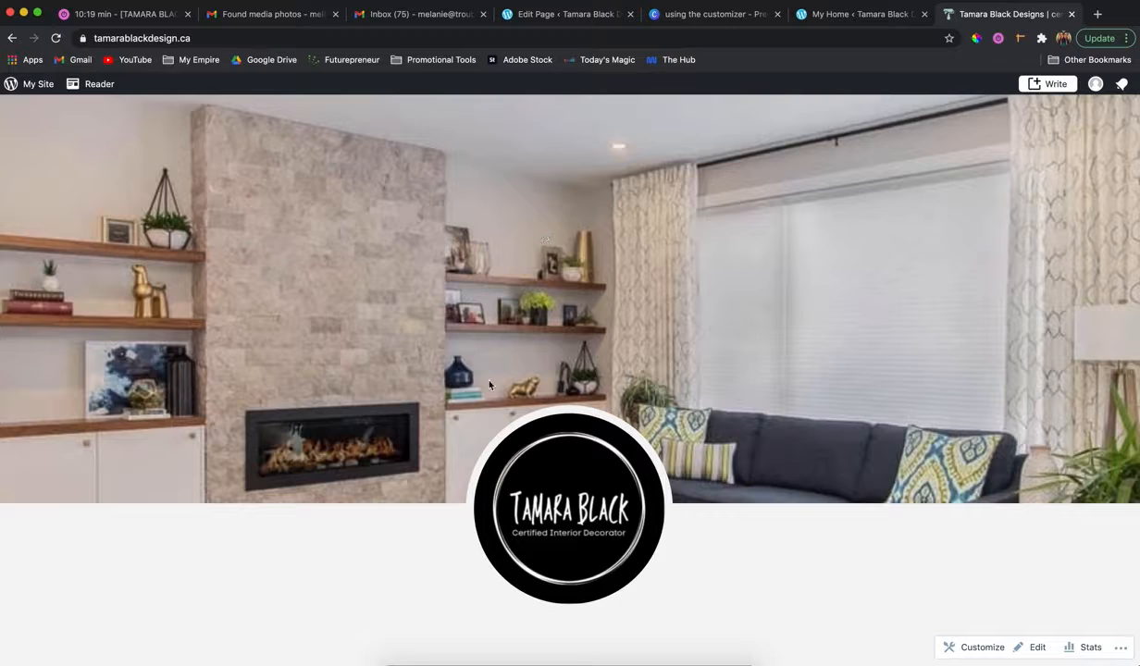
# Switch to the Found media photos e-mail in Gmail and download the two living room photos with the fireplace.
pyautogui.click(259, 14)
pyautogui.scroll(-3, 833, 537)
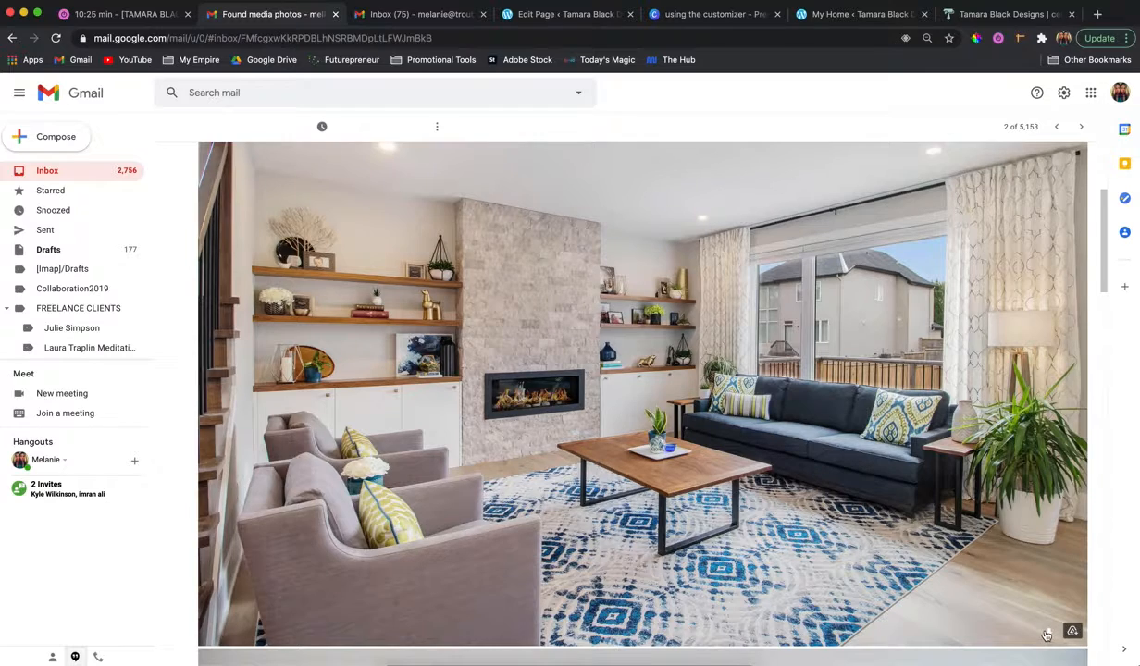
pyautogui.scroll(-10, 851, 483)
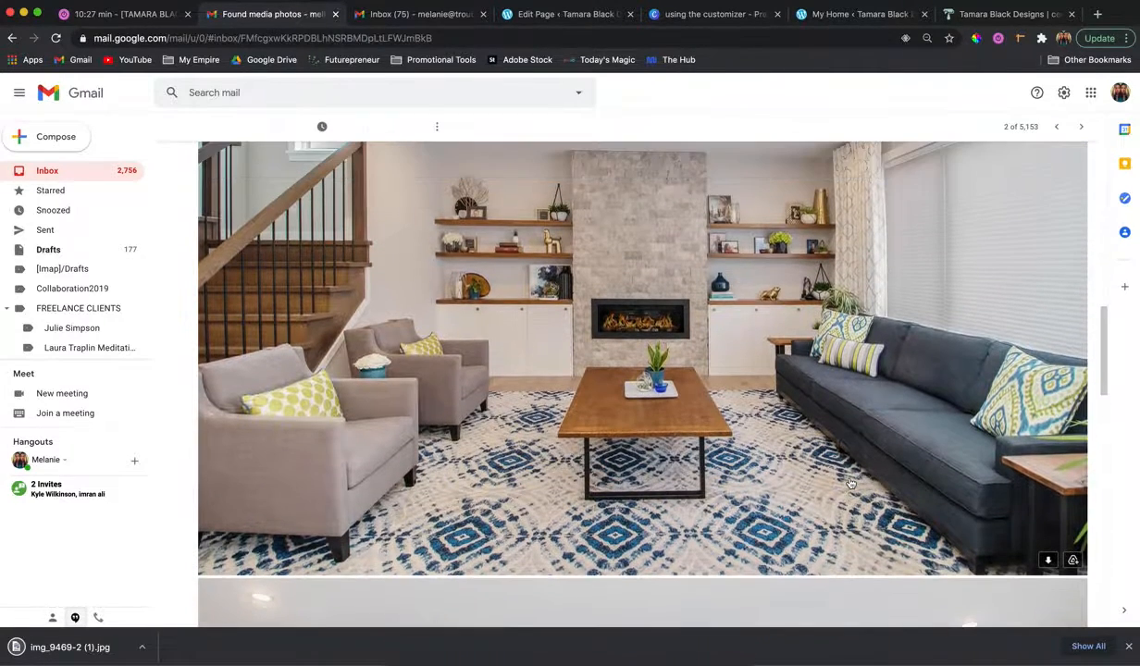
pyautogui.click(1048, 560)
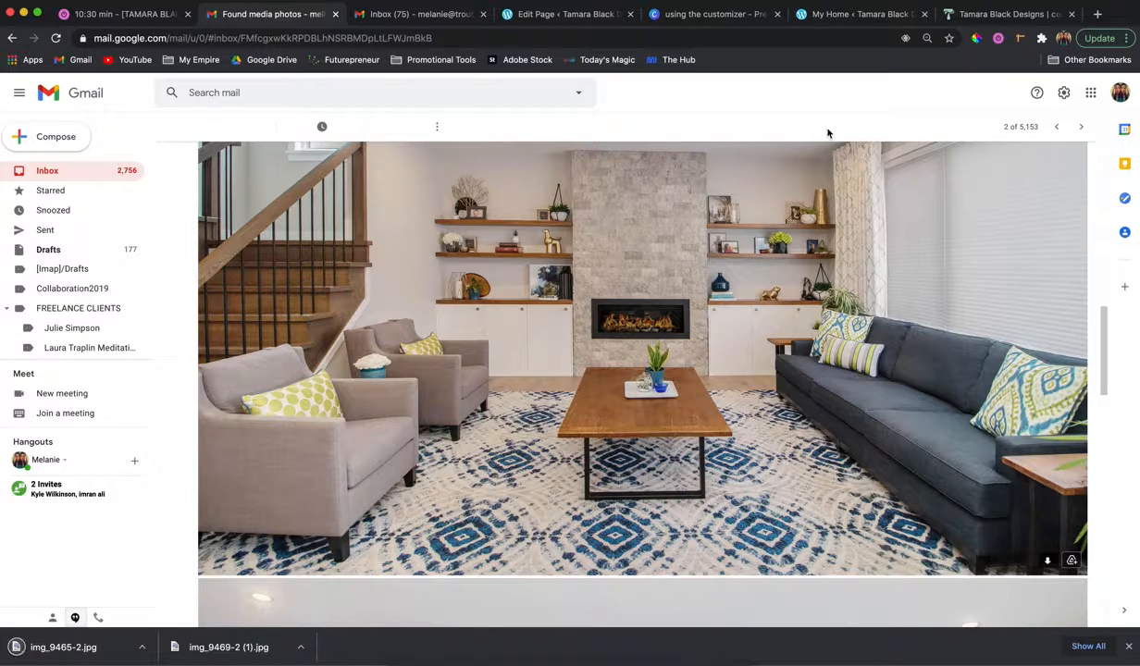
# Return to the WordPress site dashboard and open the Header Image settings in the site customizer.
pyautogui.click(944, 18)
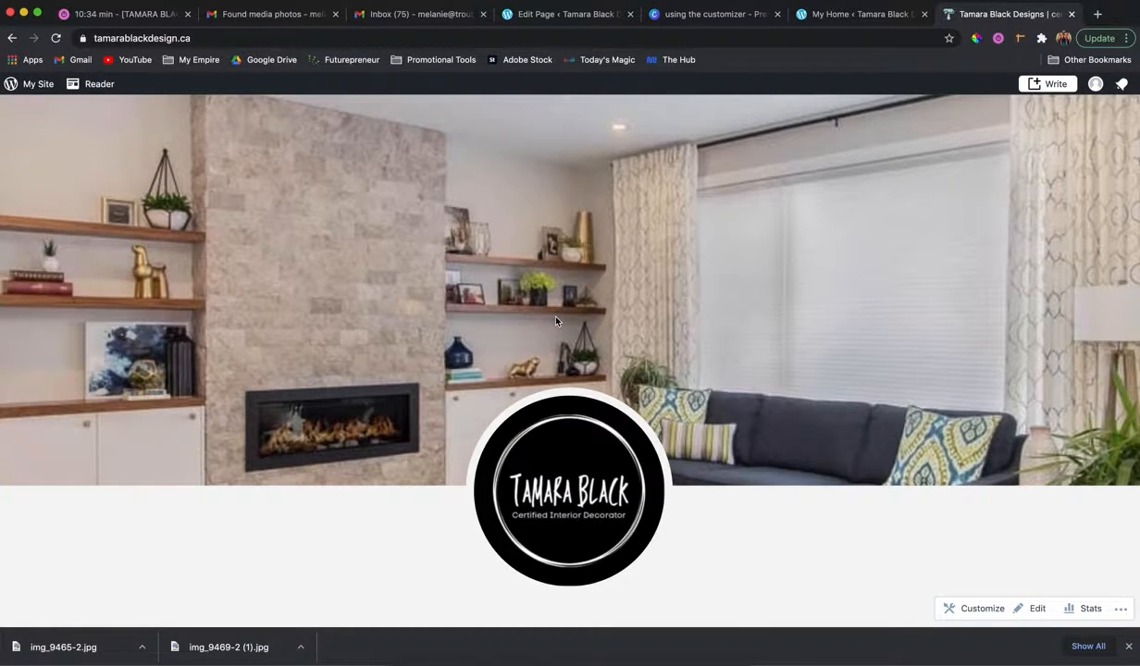
pyautogui.click(852, 16)
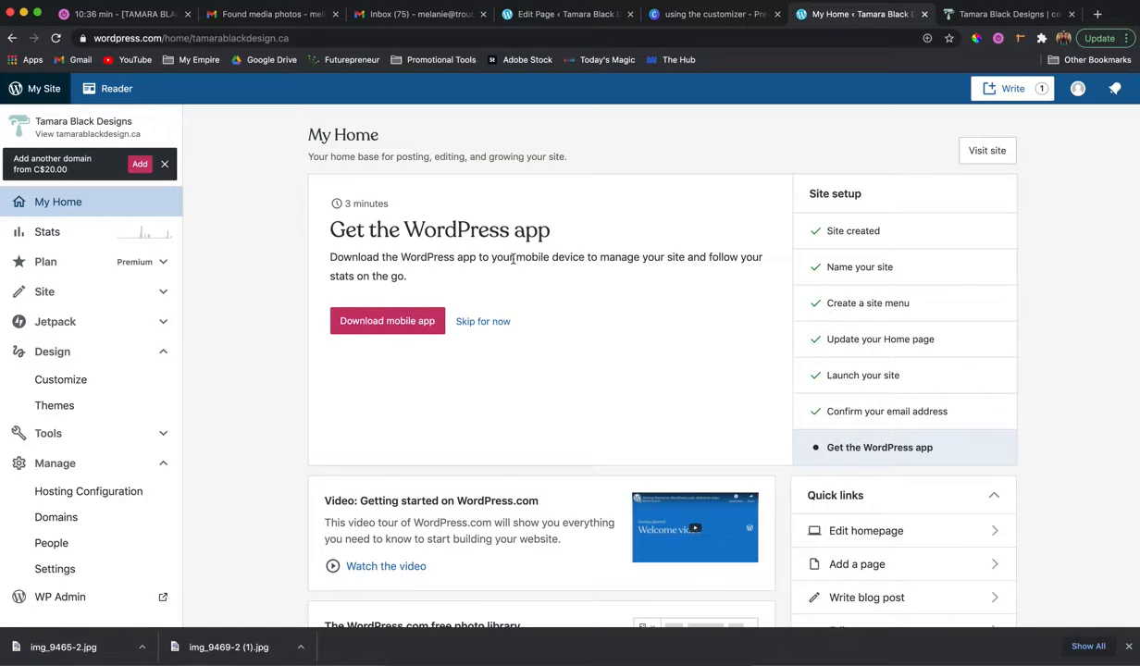
pyautogui.scroll(-1, 239, 329)
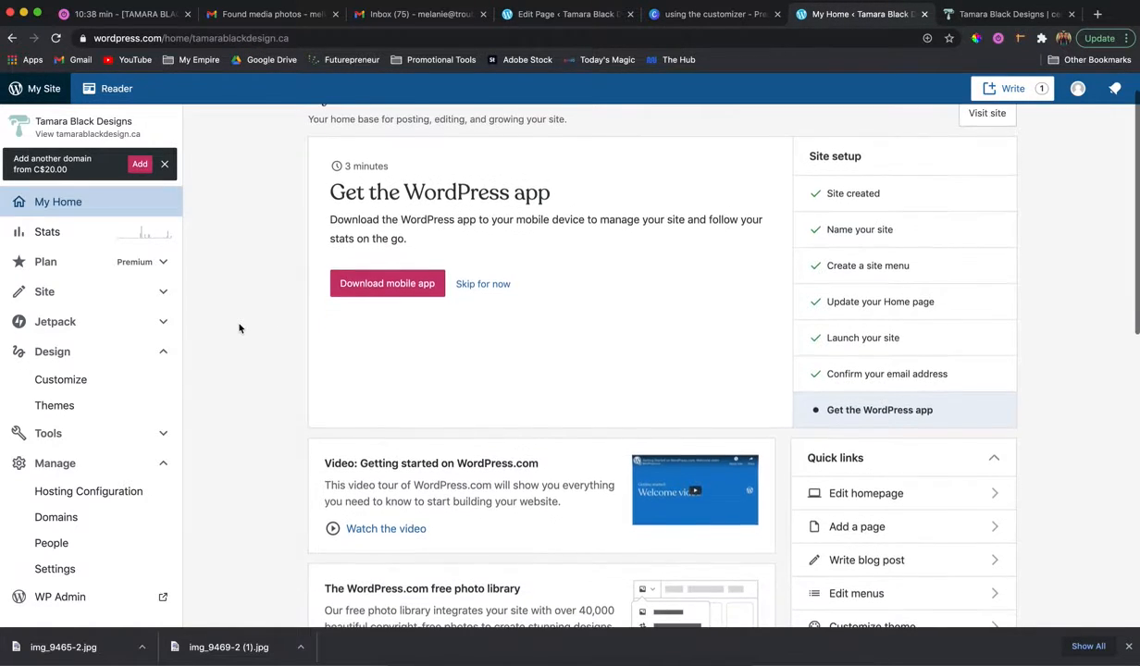
pyautogui.scroll(-1, 127, 488)
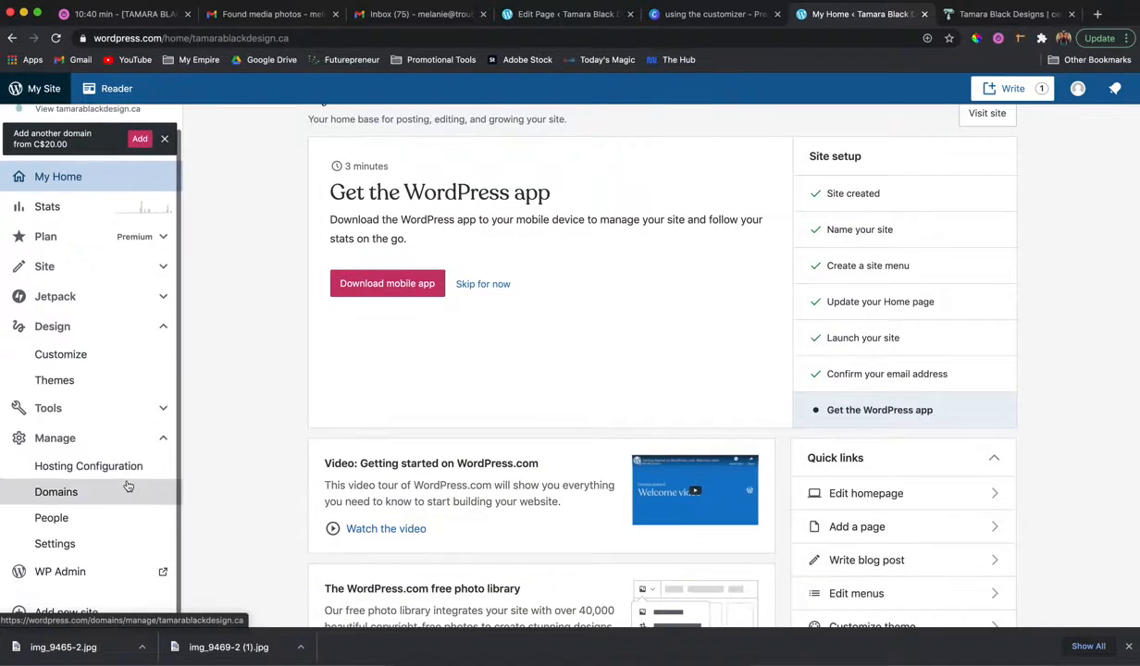
pyautogui.click(86, 357)
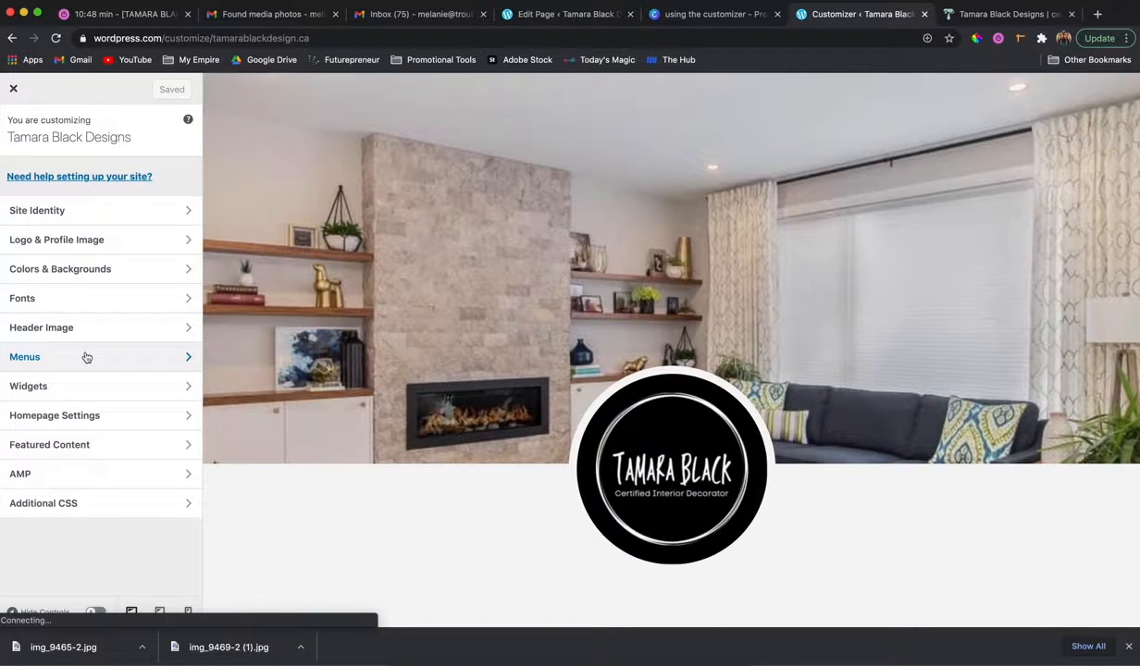
pyautogui.scroll(-5, 389, 398)
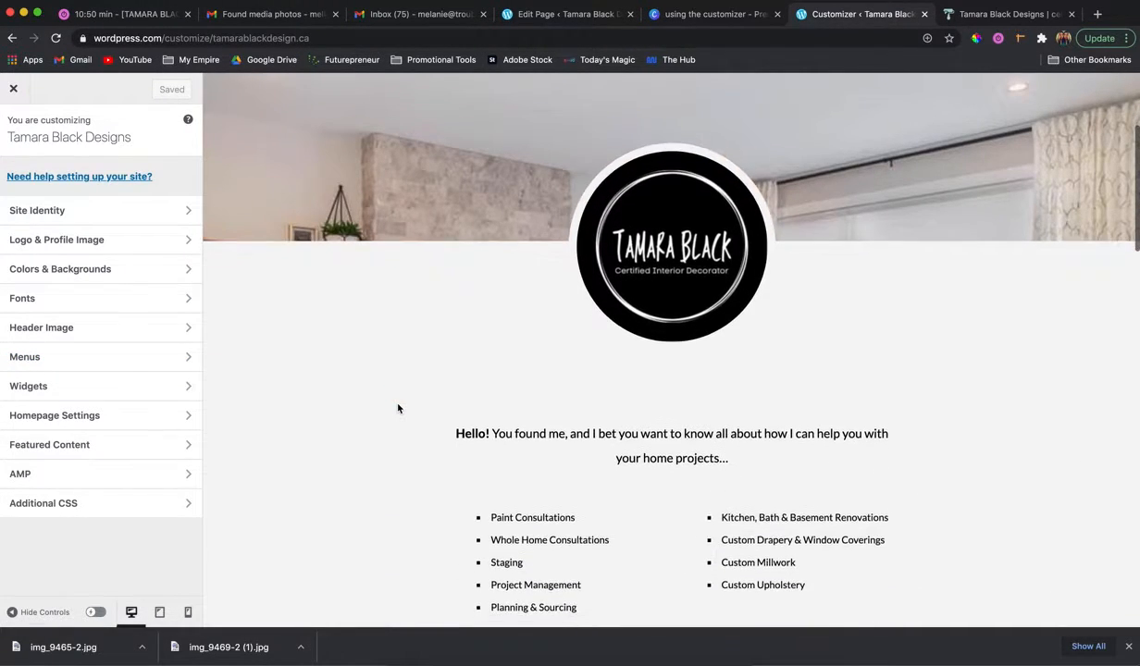
pyautogui.scroll(6, 397, 407)
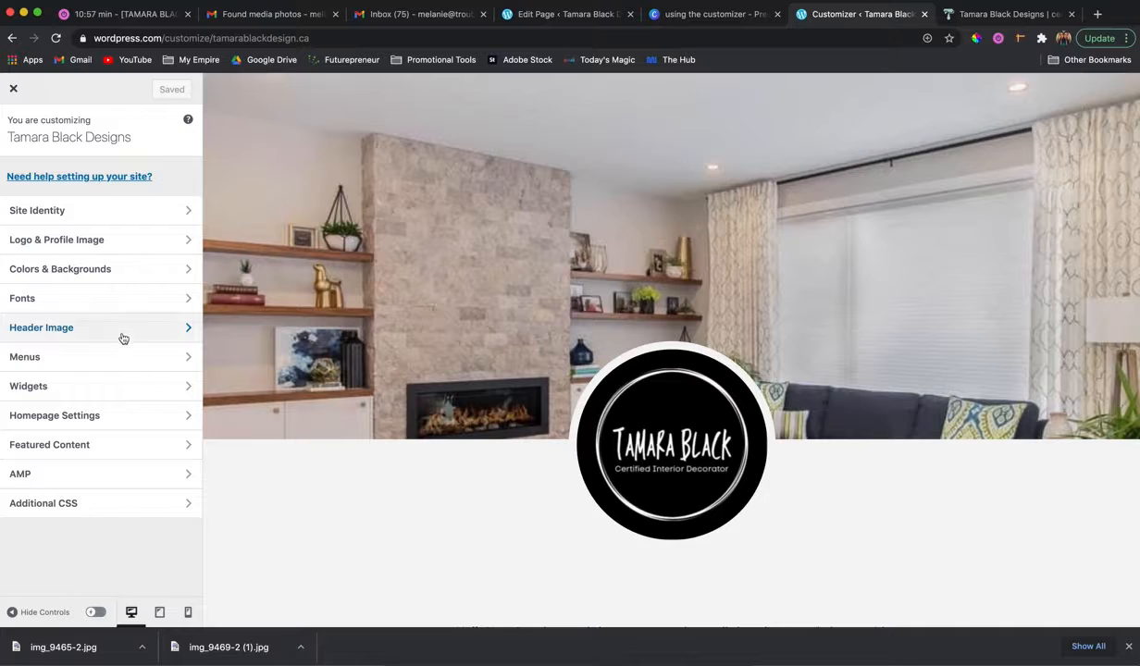
pyautogui.click(123, 339)
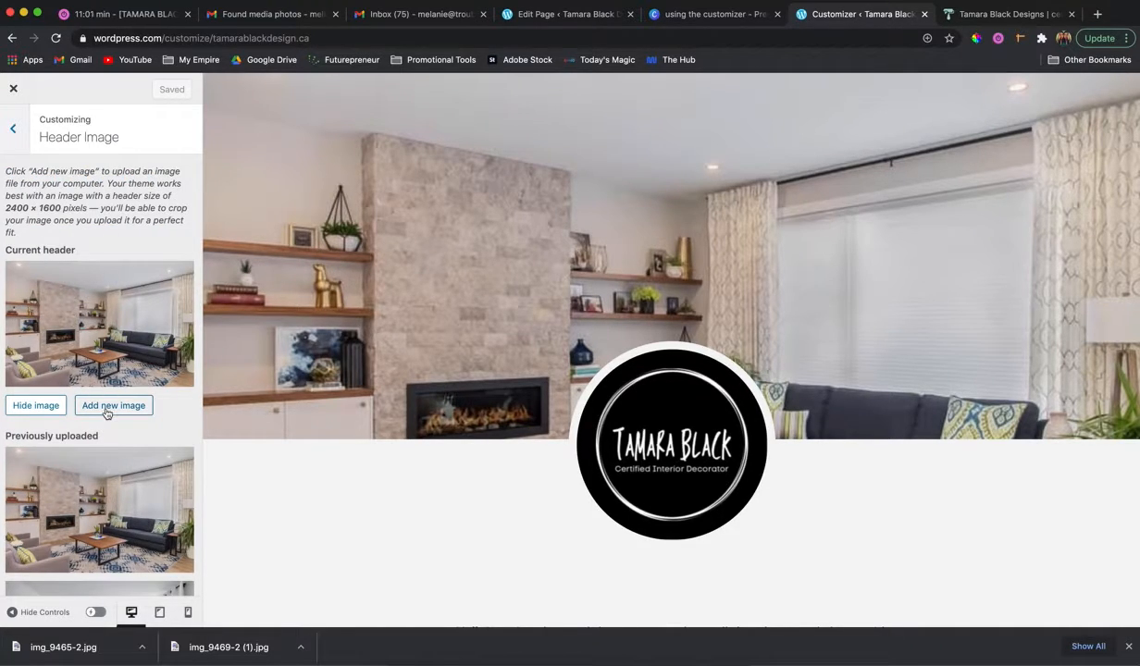
# Upload img_9469-2 (1).jpg from the Downloads folder as a new header image, previewing the photo before choosing it.
pyautogui.click(107, 410)
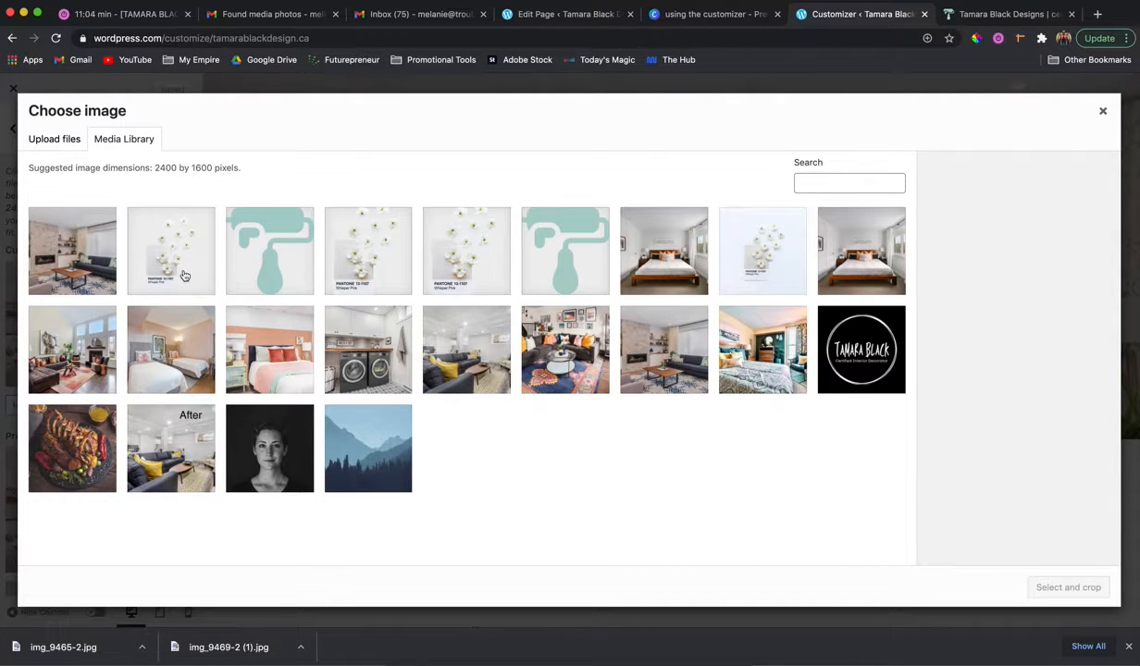
pyautogui.click(71, 144)
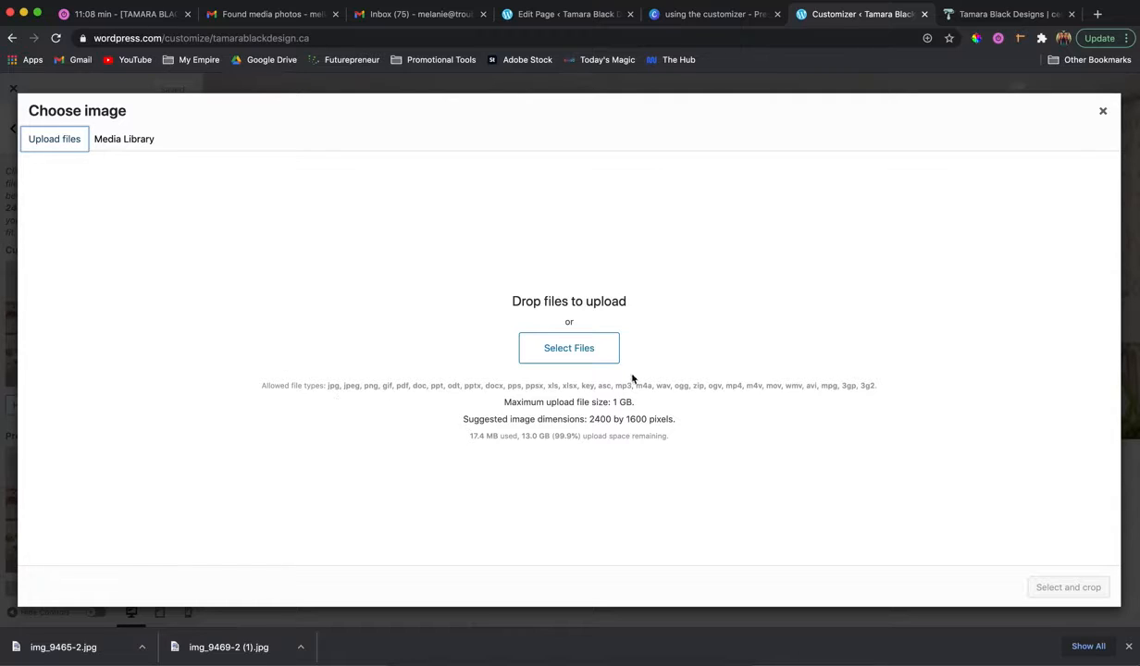
pyautogui.click(587, 349)
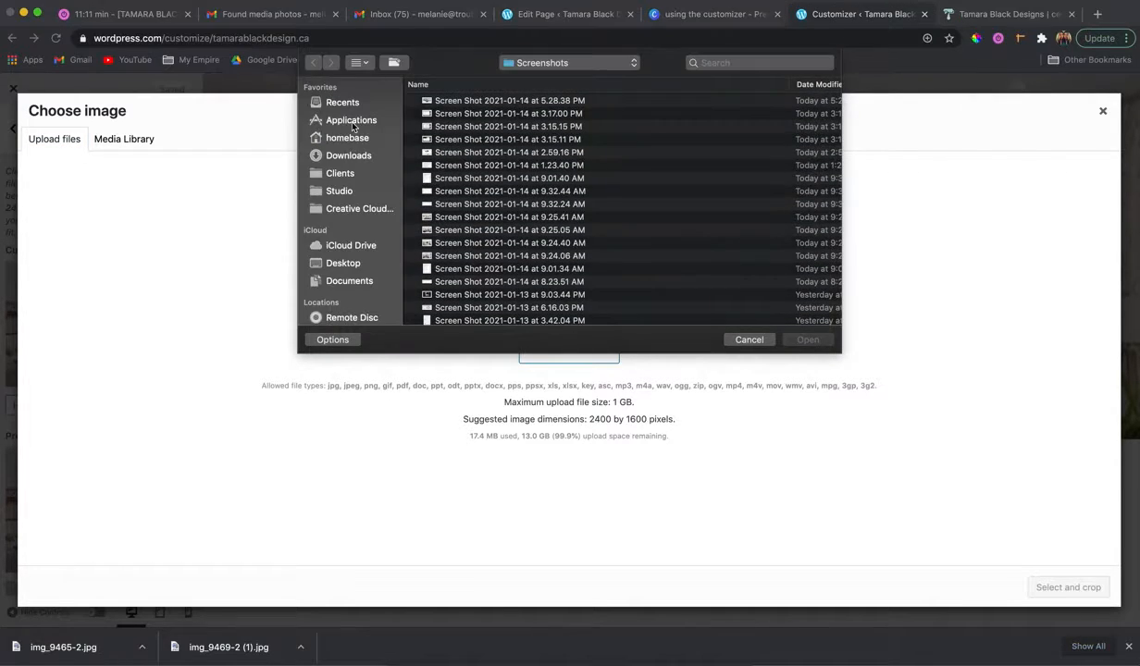
pyautogui.click(350, 156)
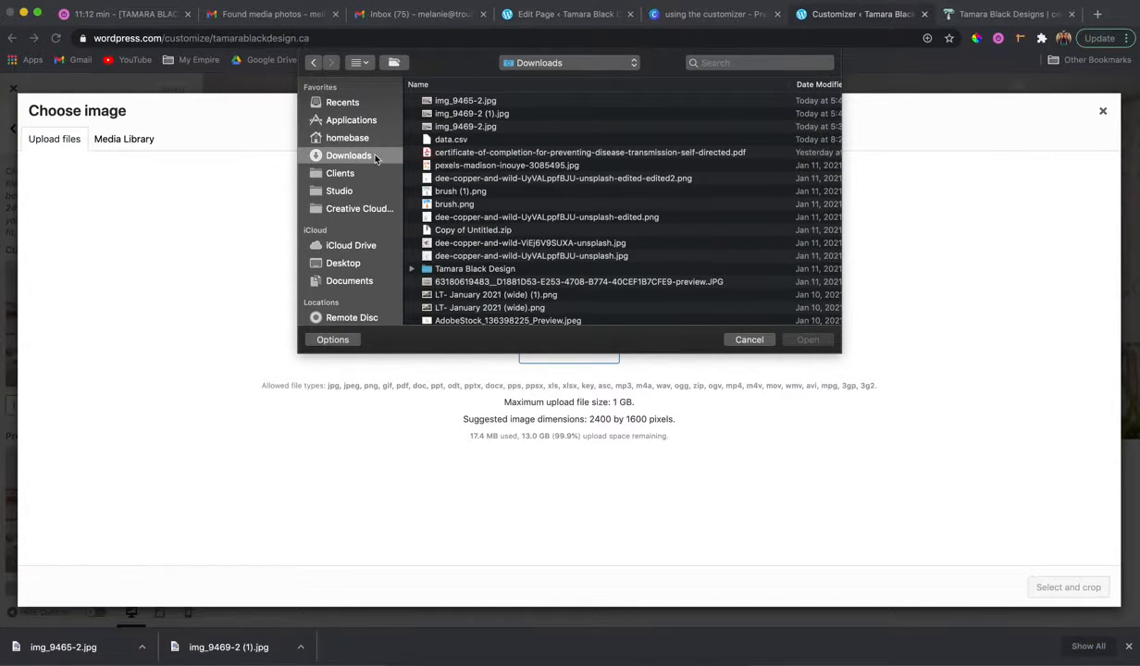
pyautogui.click(454, 114)
pyautogui.press('space')
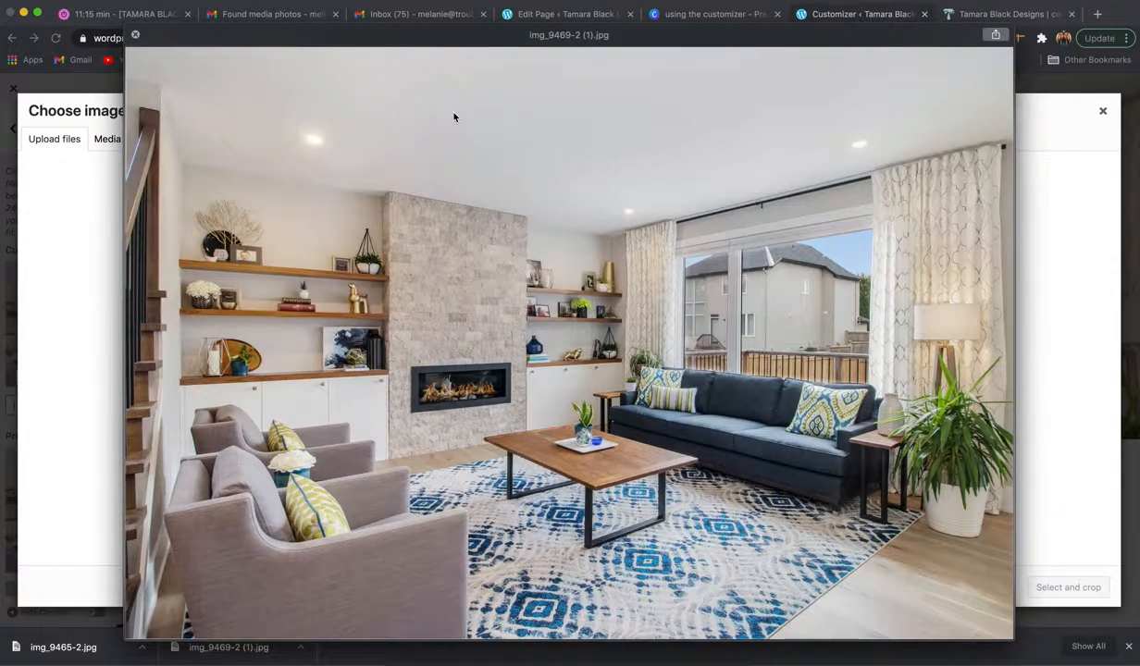
pyautogui.press('Up')
pyautogui.press('Down')
pyautogui.press('space')
pyautogui.click(830, 342)
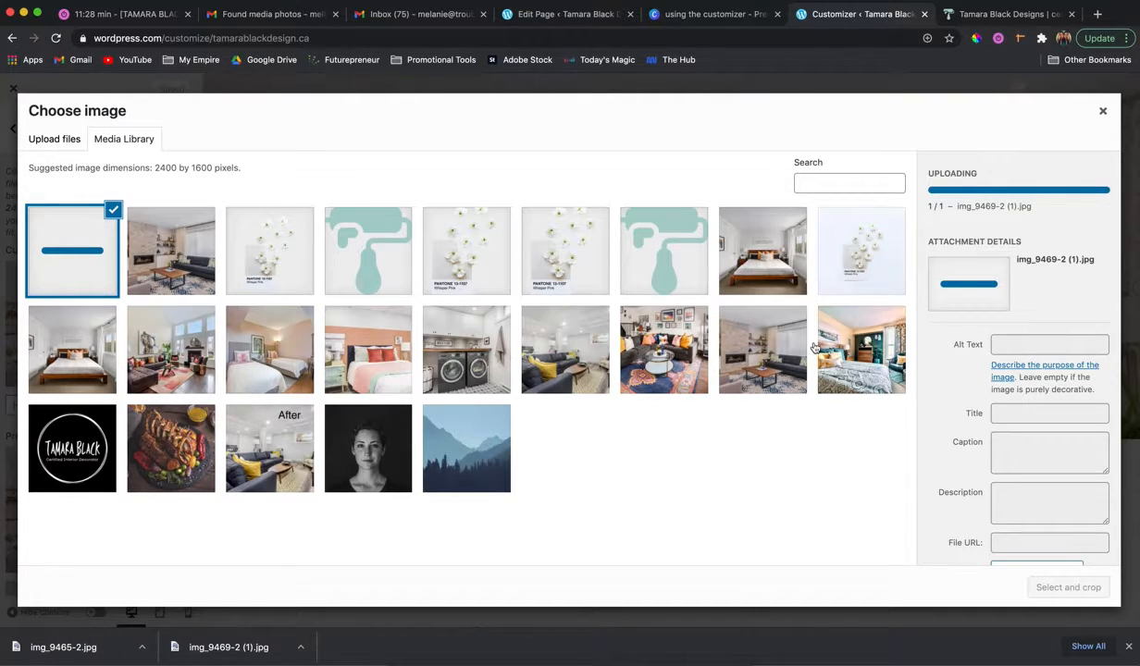
# Set the uploaded image's title to TamaraBlackDesign_LivingRoomDesign.
pyautogui.moveTo(1064, 358); pyautogui.dragTo(931, 361)
pyautogui.write('TamaraBlackDesign_')
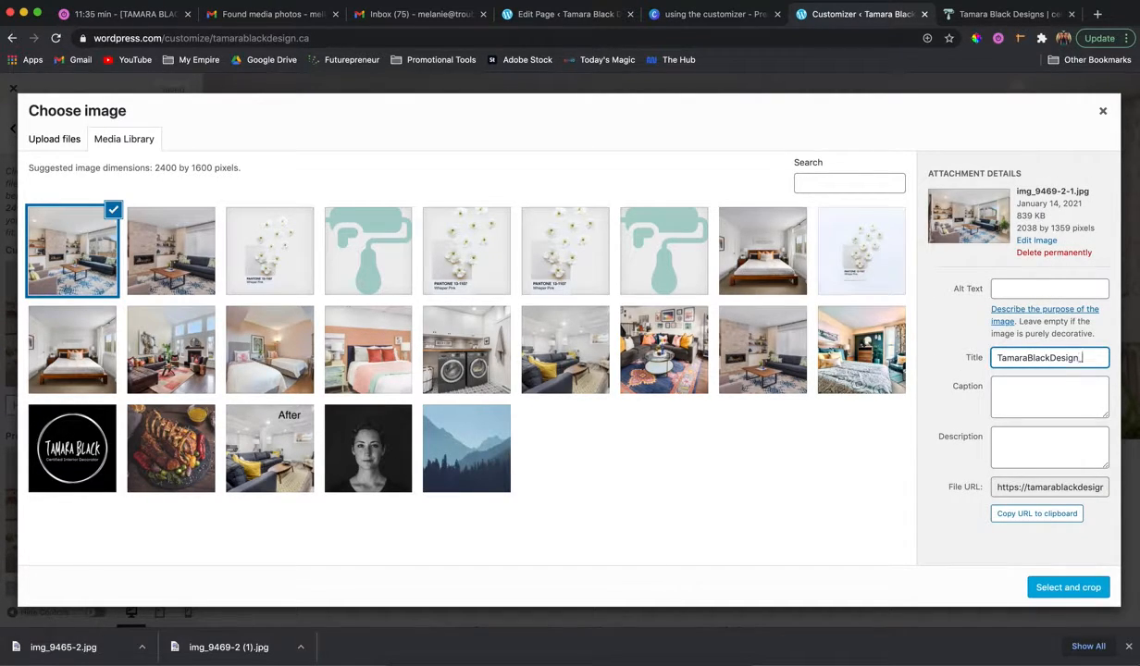
pyautogui.write('LivingRoomDesign')
# Apply the uploaded living room photo as the header image with the crop covering the full picture, and save the changes.
pyautogui.click(1055, 588)
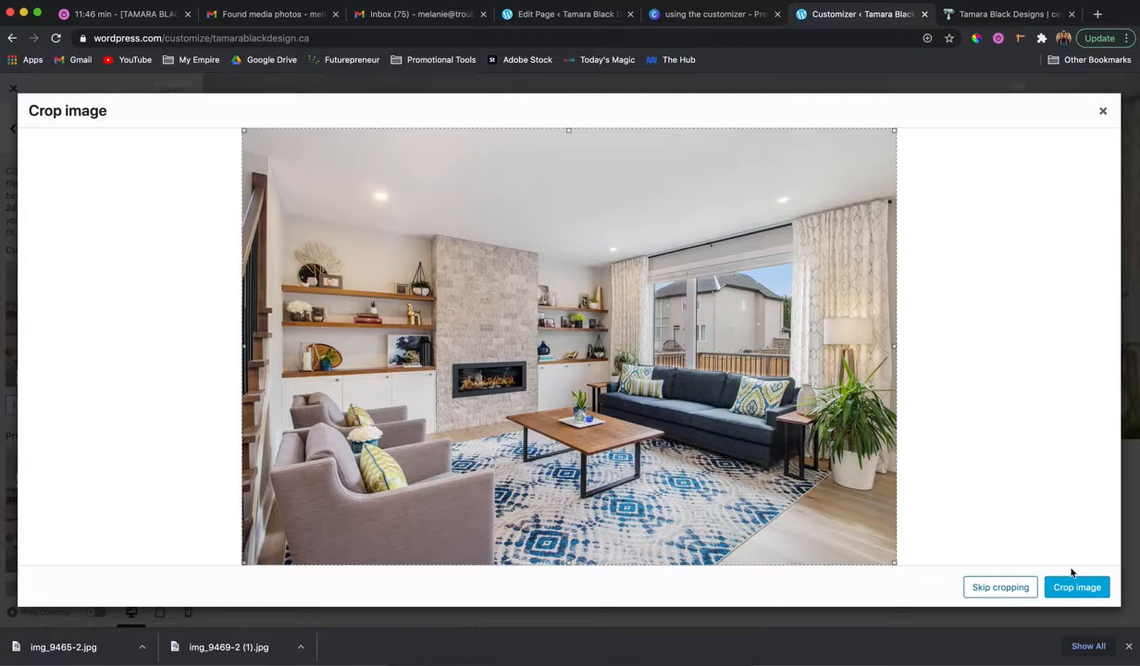
pyautogui.moveTo(895, 563)
pyautogui.mouseDown()
pyautogui.moveTo(824, 508)
pyautogui.moveTo(909, 575)
pyautogui.mouseUp()
pyautogui.click(1074, 598)
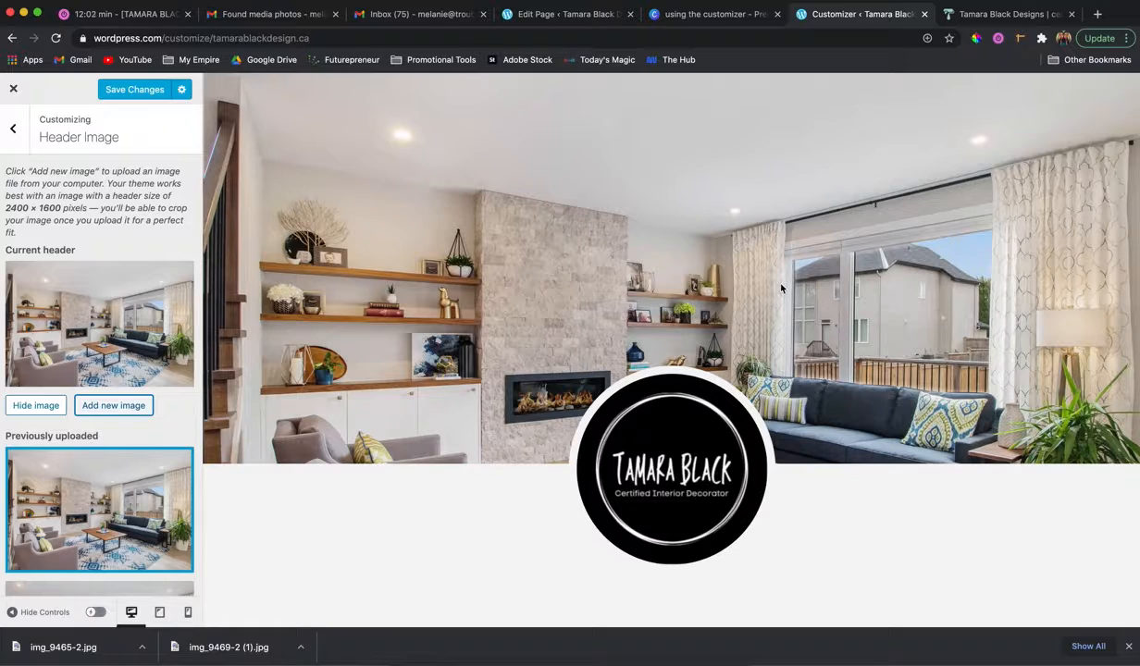
pyautogui.click(141, 89)
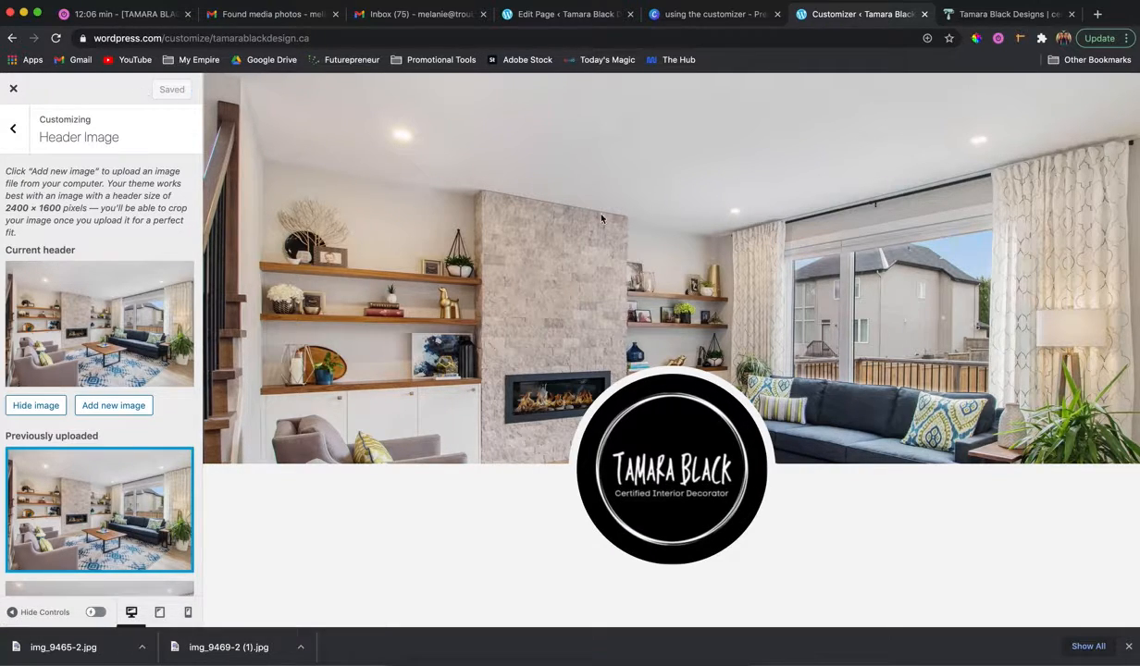
# Reload the live site to check its header image, and return to the customizer.
pyautogui.click(992, 16)
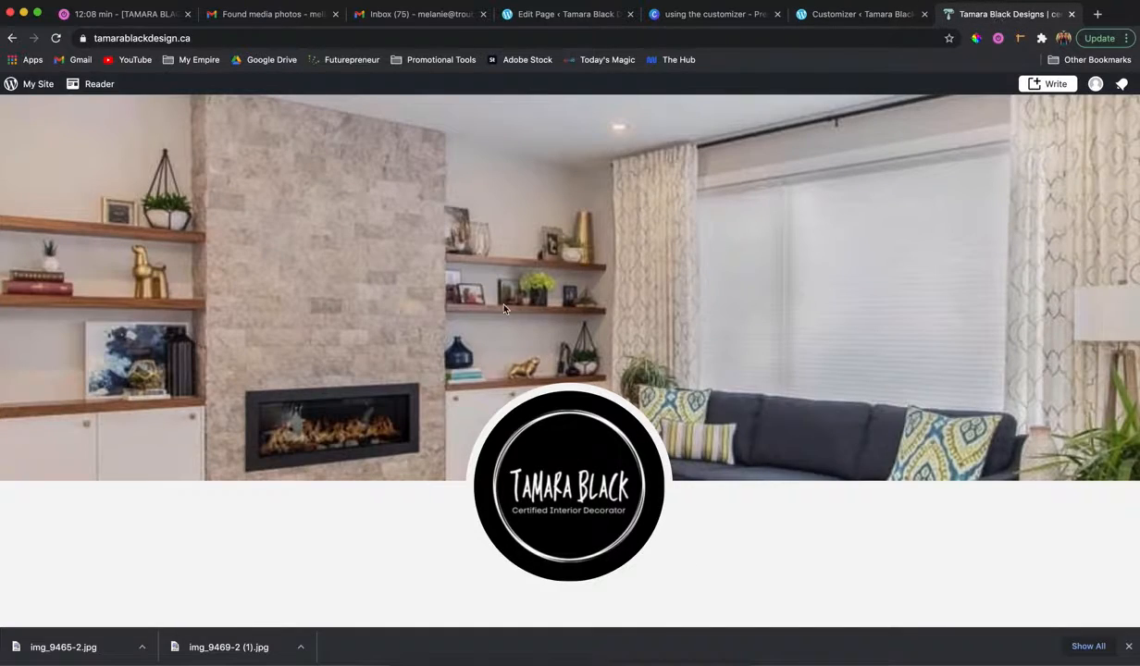
pyautogui.press('super+r')
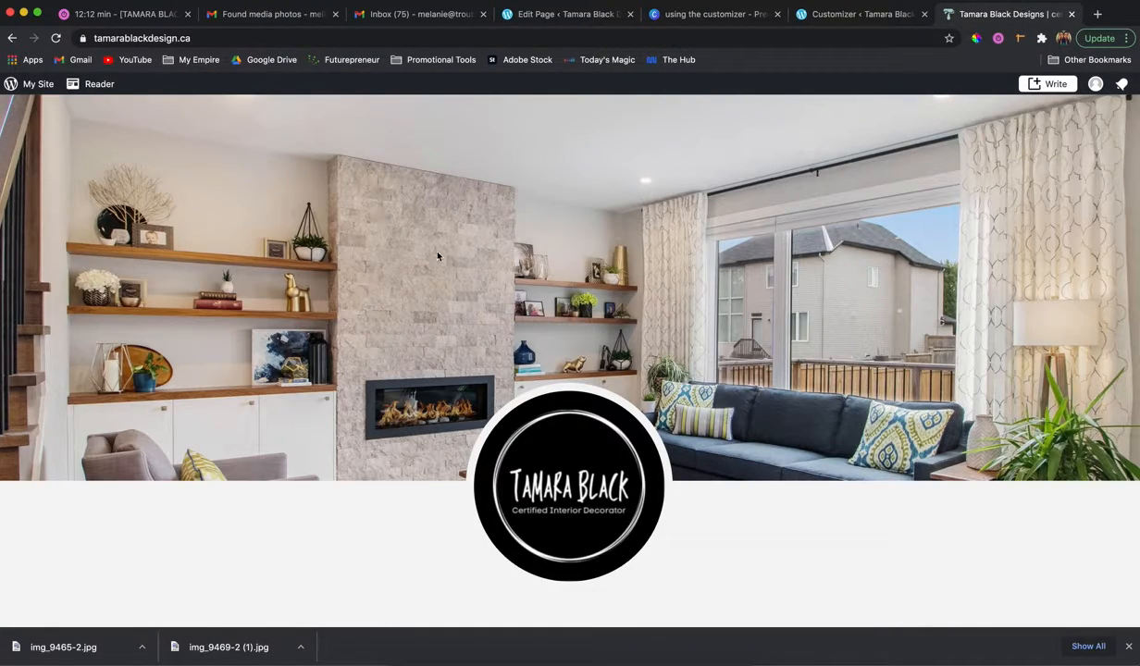
pyautogui.click(862, 13)
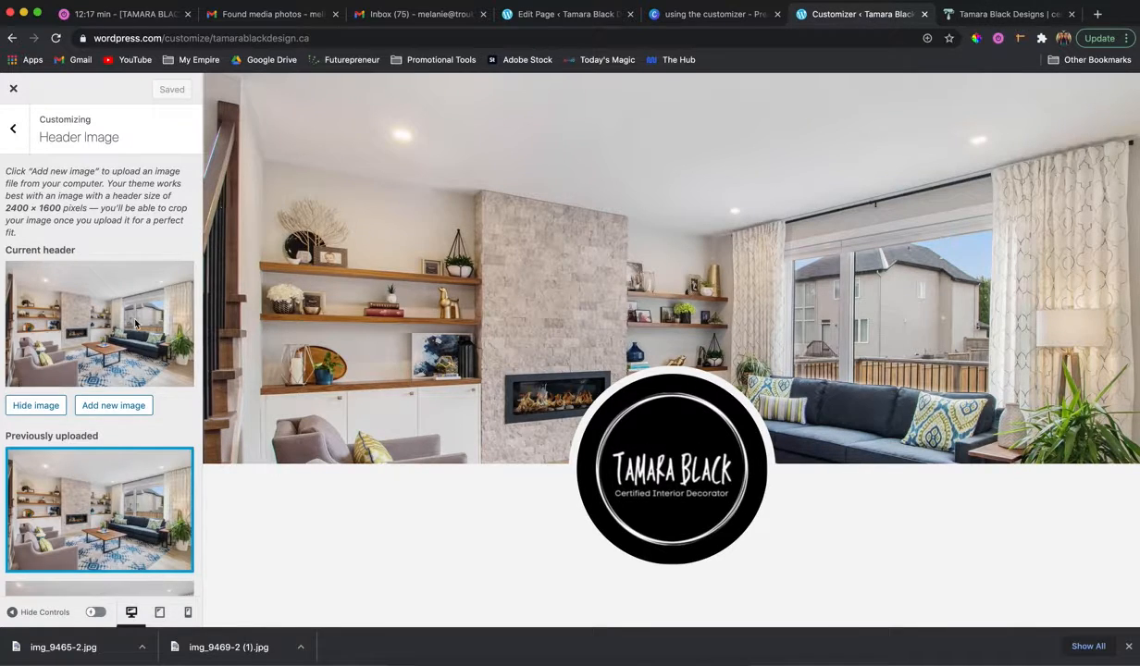
# Recrop the living room header photo to a shorter full-width area that trims the ceiling and floor, and save the changes.
pyautogui.click(103, 408)
pyautogui.click(90, 247)
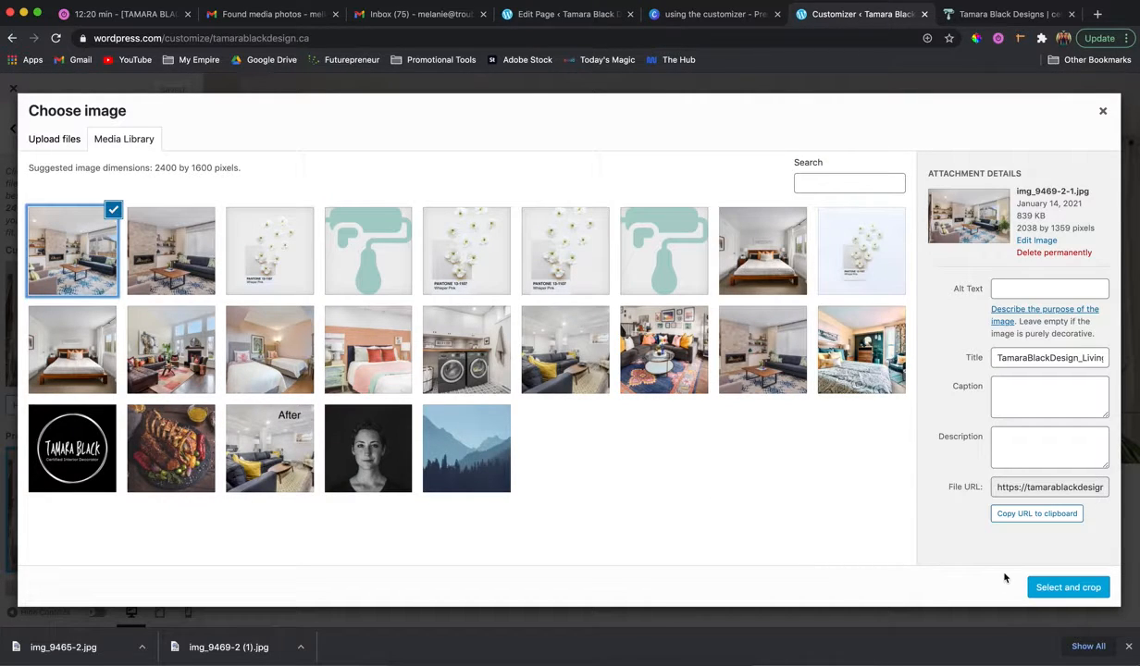
pyautogui.click(1028, 587)
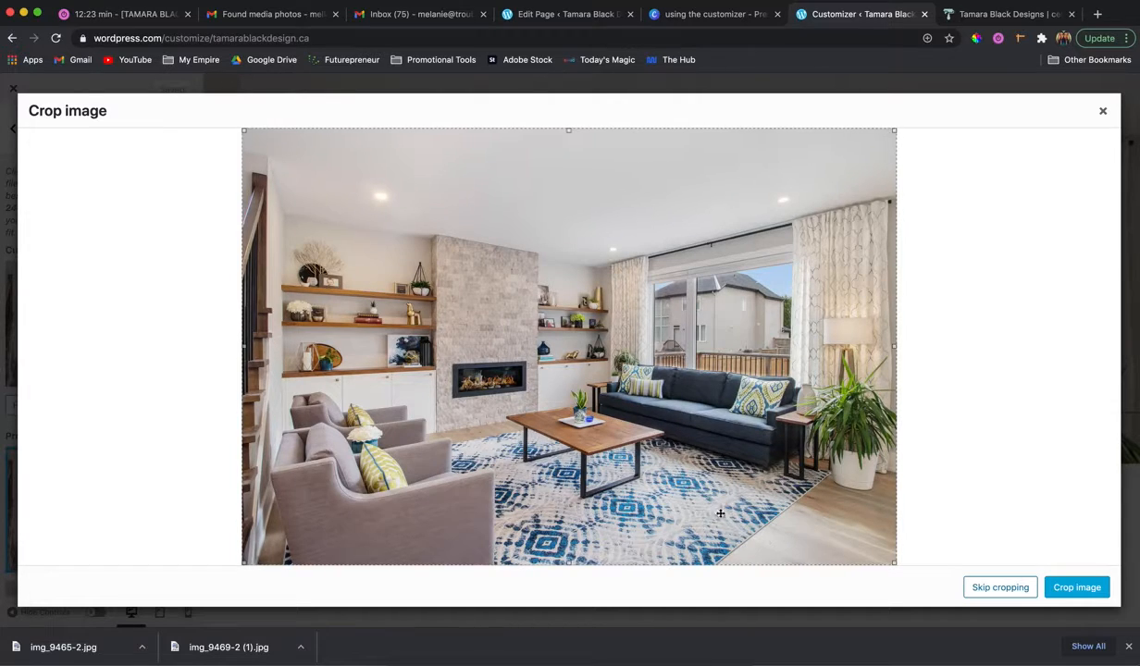
pyautogui.moveTo(895, 563); pyautogui.dragTo(916, 454)
pyautogui.moveTo(755, 272); pyautogui.dragTo(795, 370)
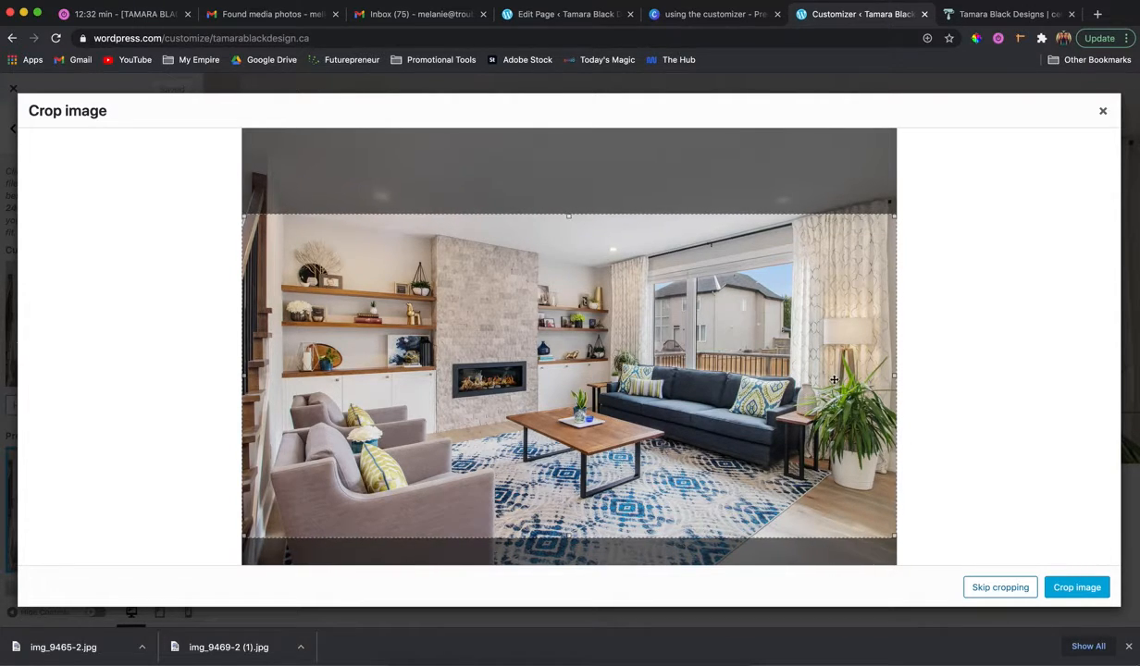
pyautogui.click(1078, 587)
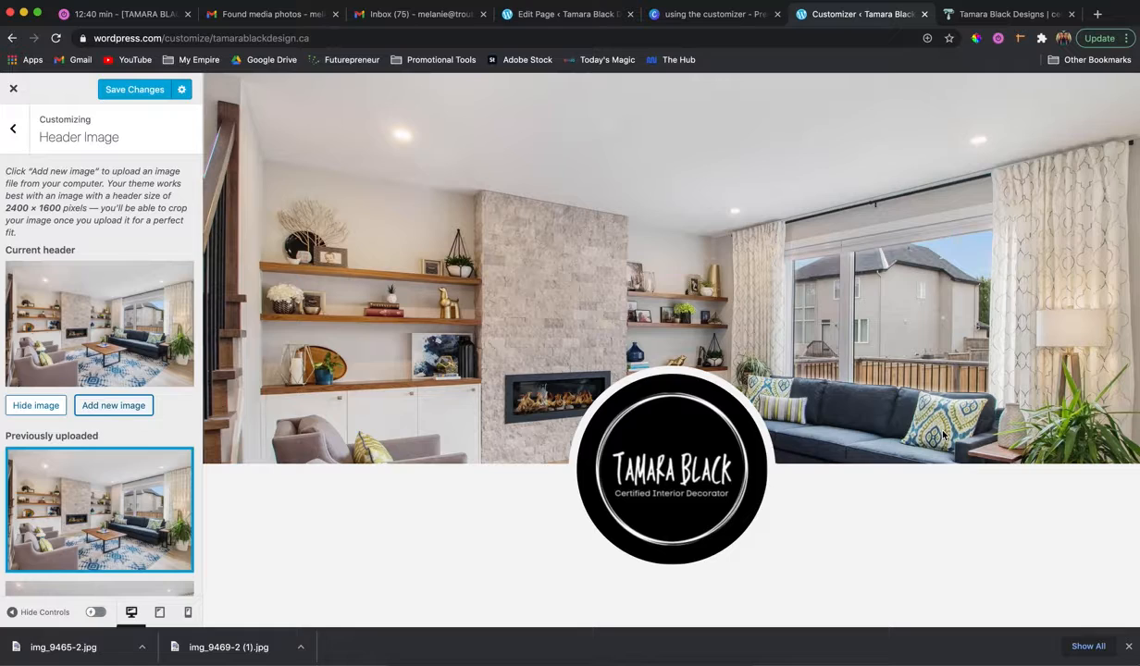
pyautogui.scroll(-2, 942, 437)
pyautogui.scroll(2, 942, 437)
pyautogui.click(135, 91)
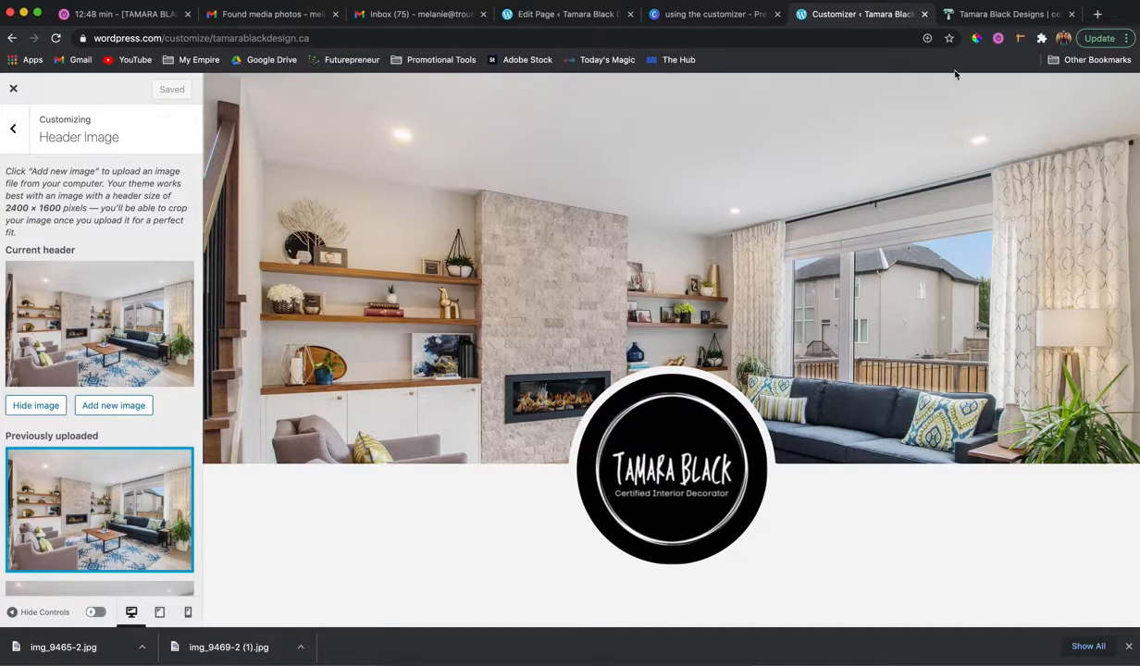
# Compare the header on the live site with the customizer preview.
pyautogui.click(998, 13)
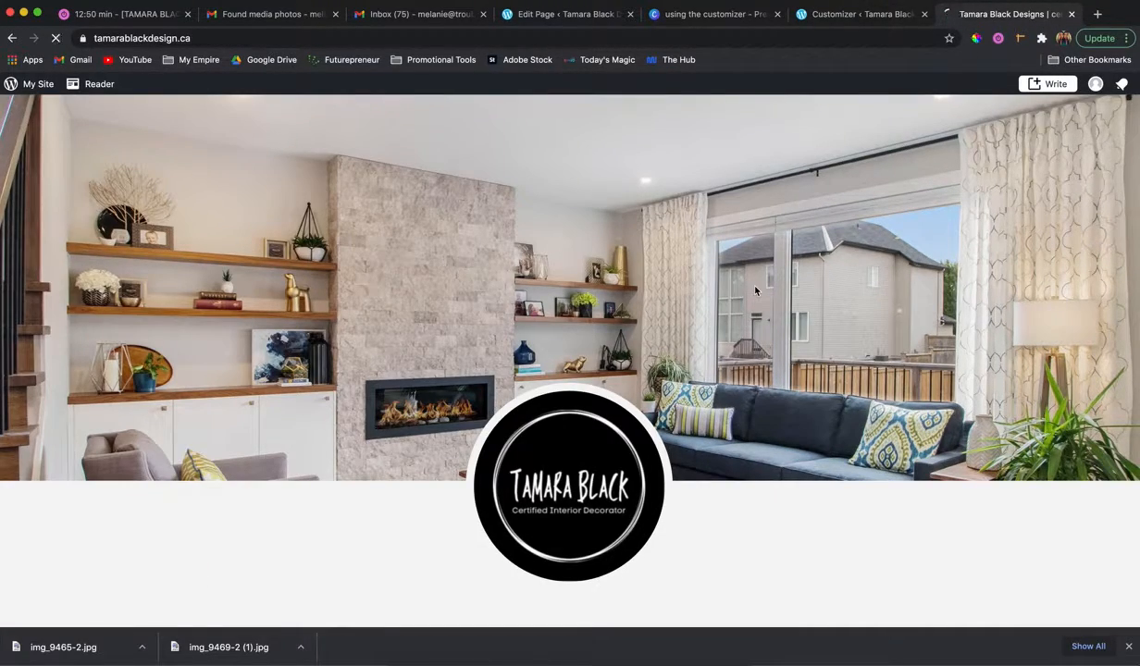
pyautogui.click(830, 19)
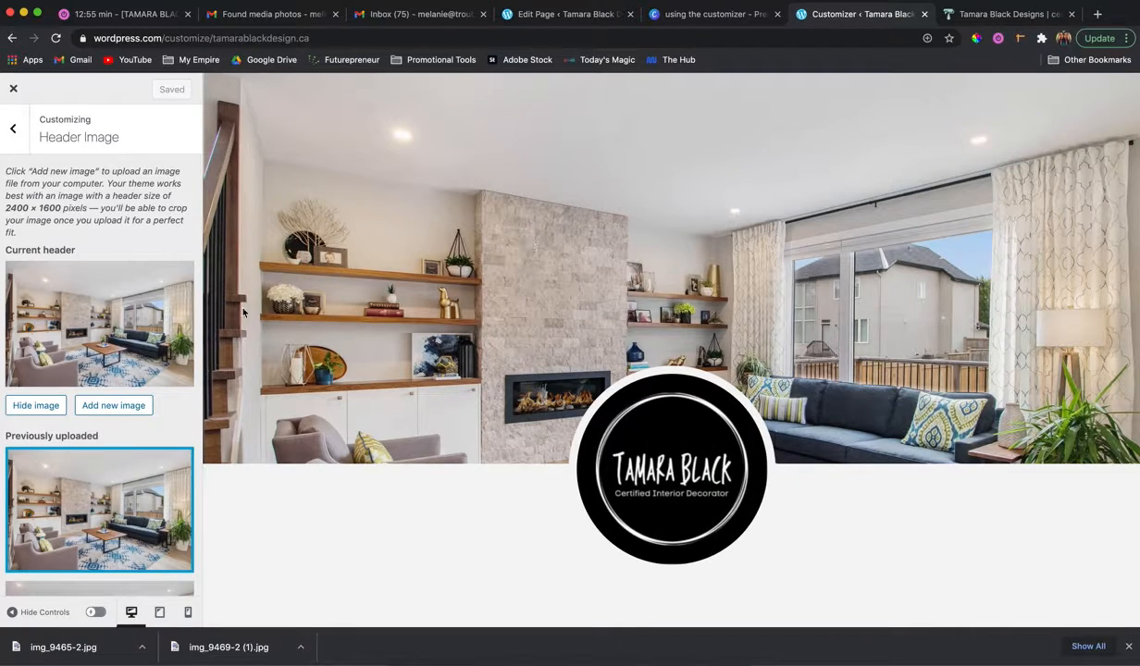
# Upload img_9465-2.jpg from the Downloads folder as a new header image option.
pyautogui.click(109, 410)
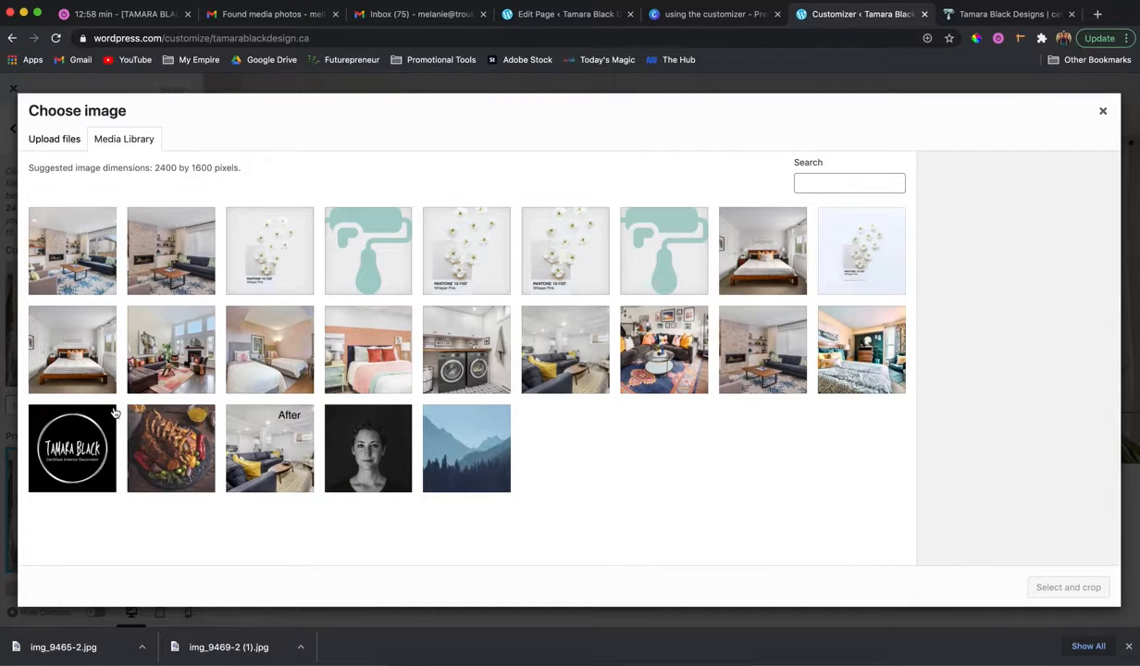
pyautogui.click(63, 142)
pyautogui.click(553, 359)
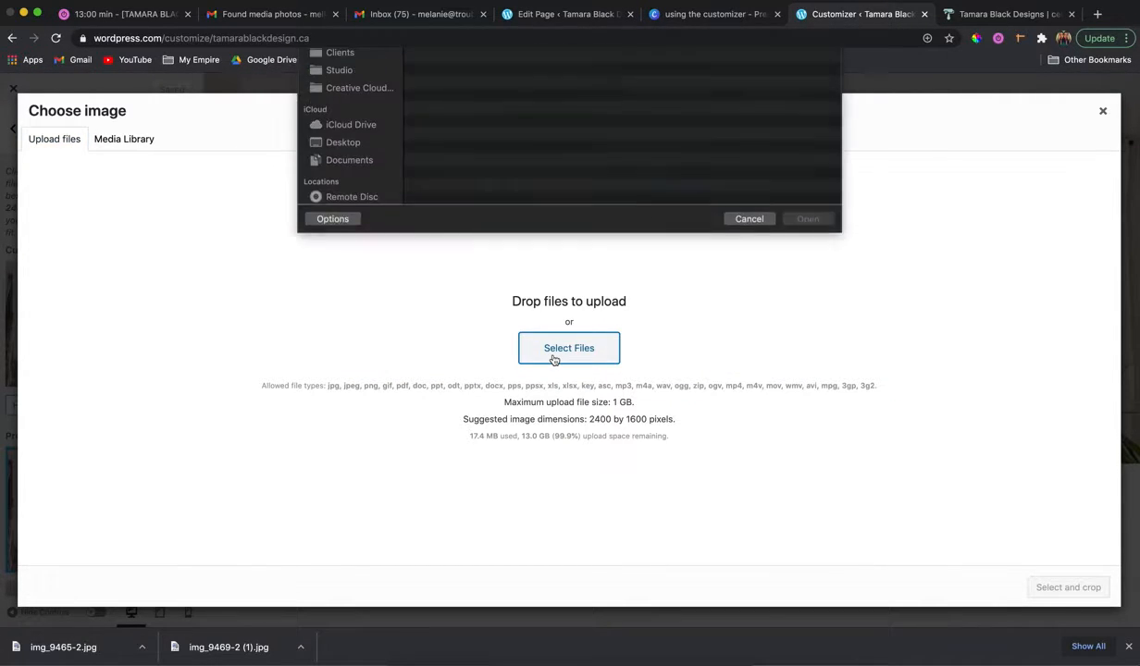
pyautogui.click(455, 101)
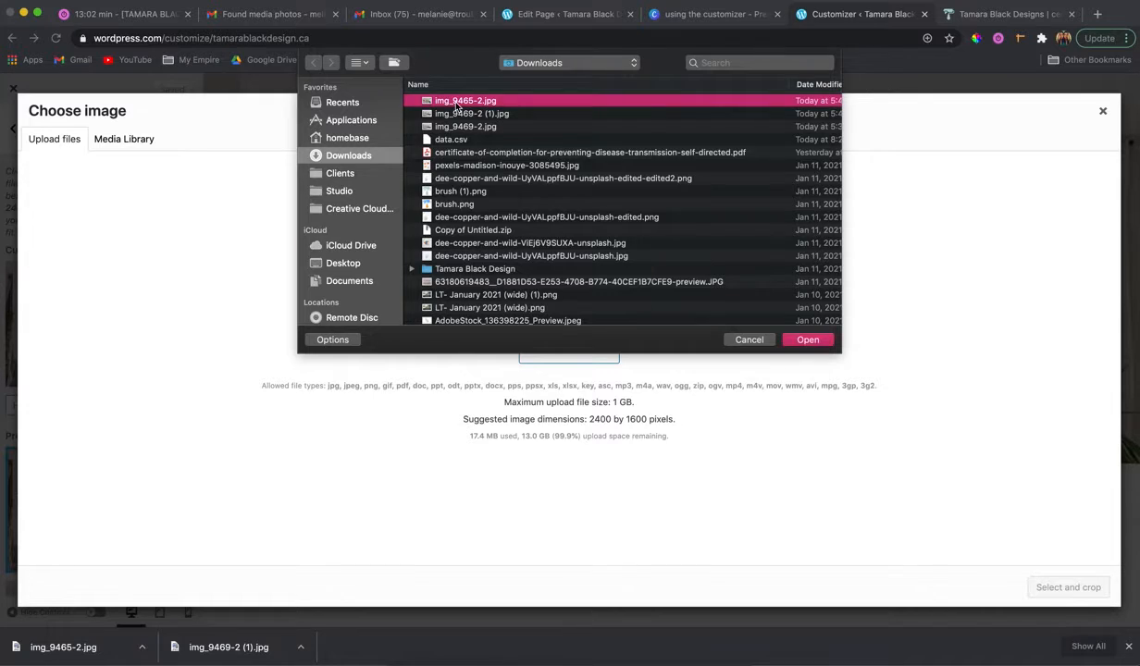
pyautogui.press('space')
pyautogui.press('space')
pyautogui.click(826, 343)
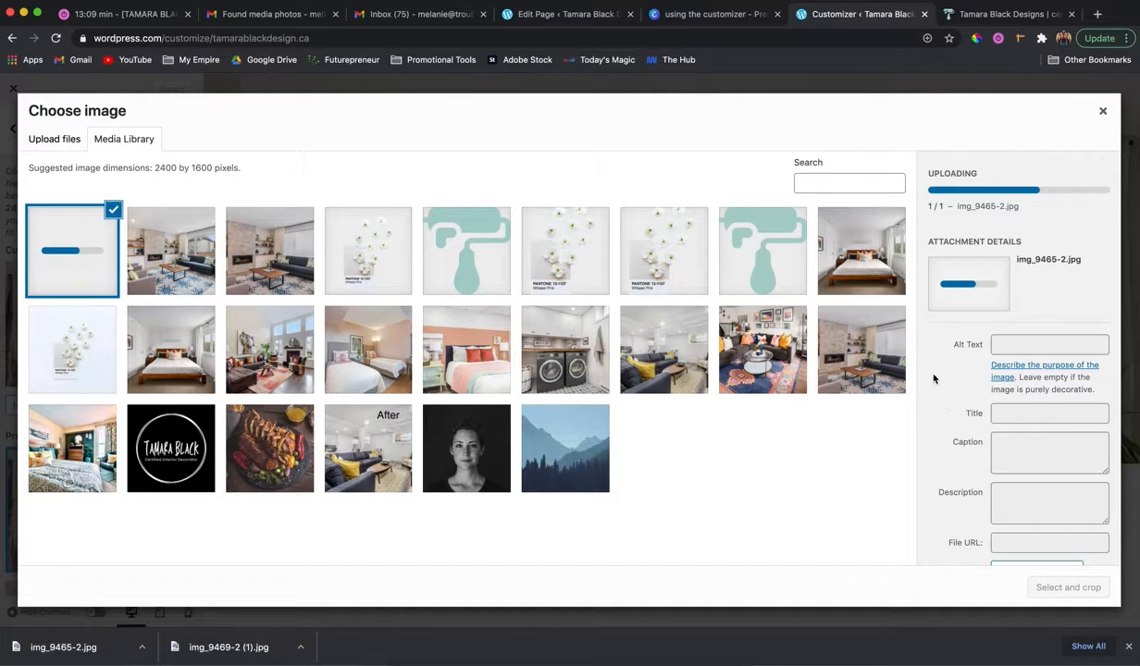
# Copy the title of the earlier living room photo to the new upload and append 2, giving TamaraBlackDesign_LivingRoomDesign2.
pyautogui.click(168, 241)
pyautogui.click(1022, 433)
pyautogui.press('super+a')
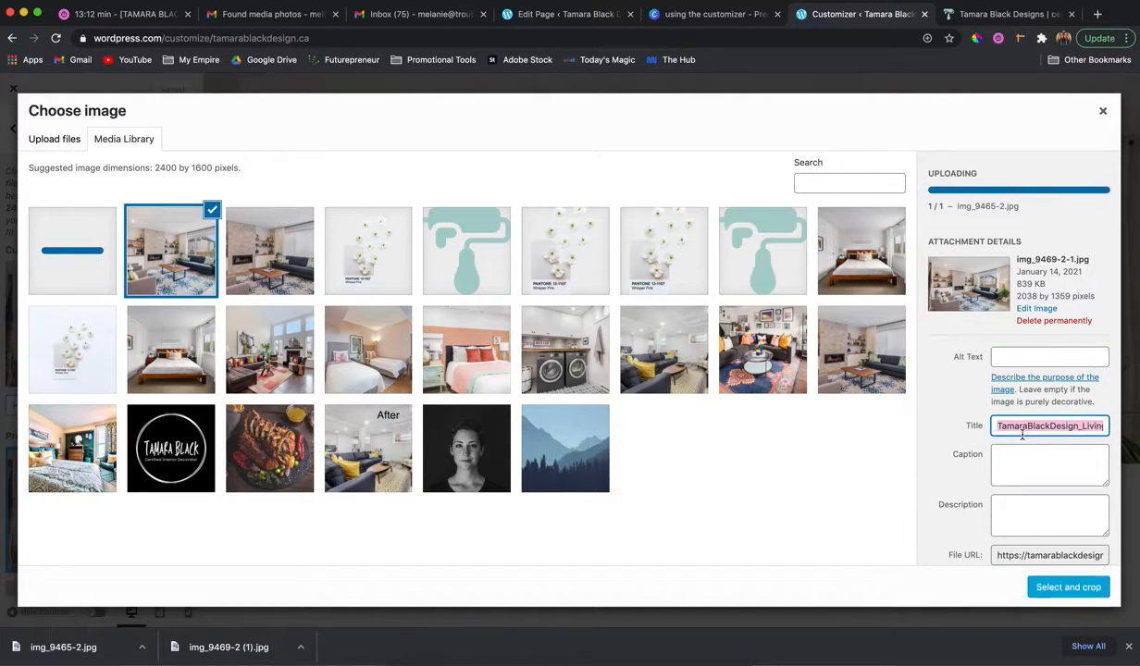
pyautogui.click(107, 262)
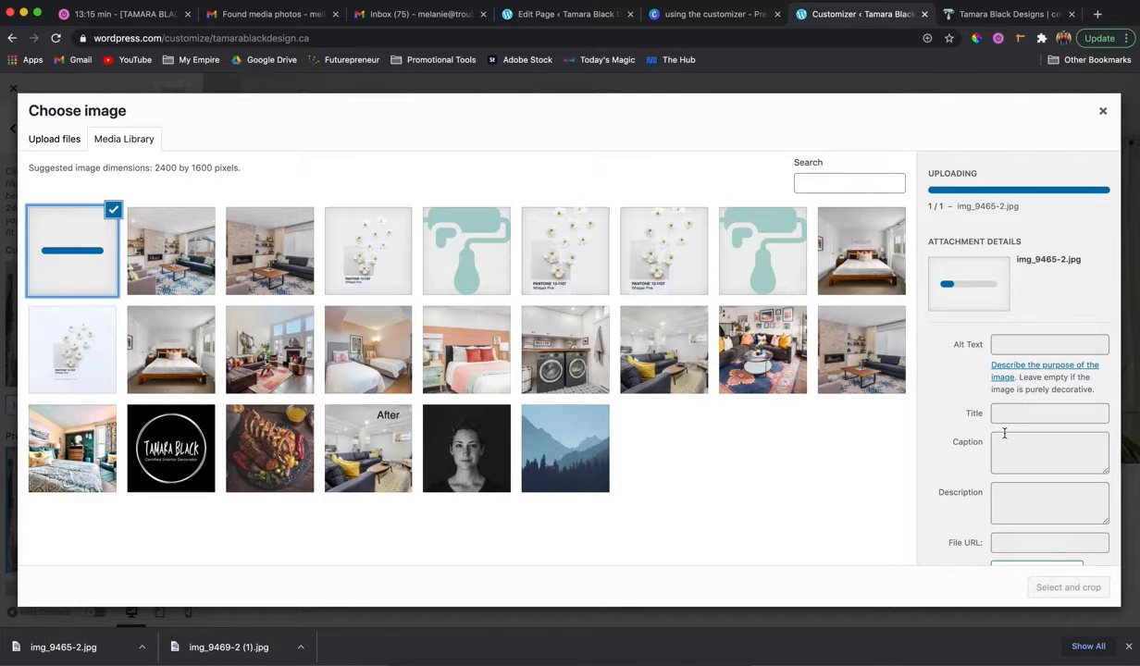
pyautogui.click(1018, 357)
pyautogui.press('super+a')
pyautogui.press('super+v')
pyautogui.write('2')
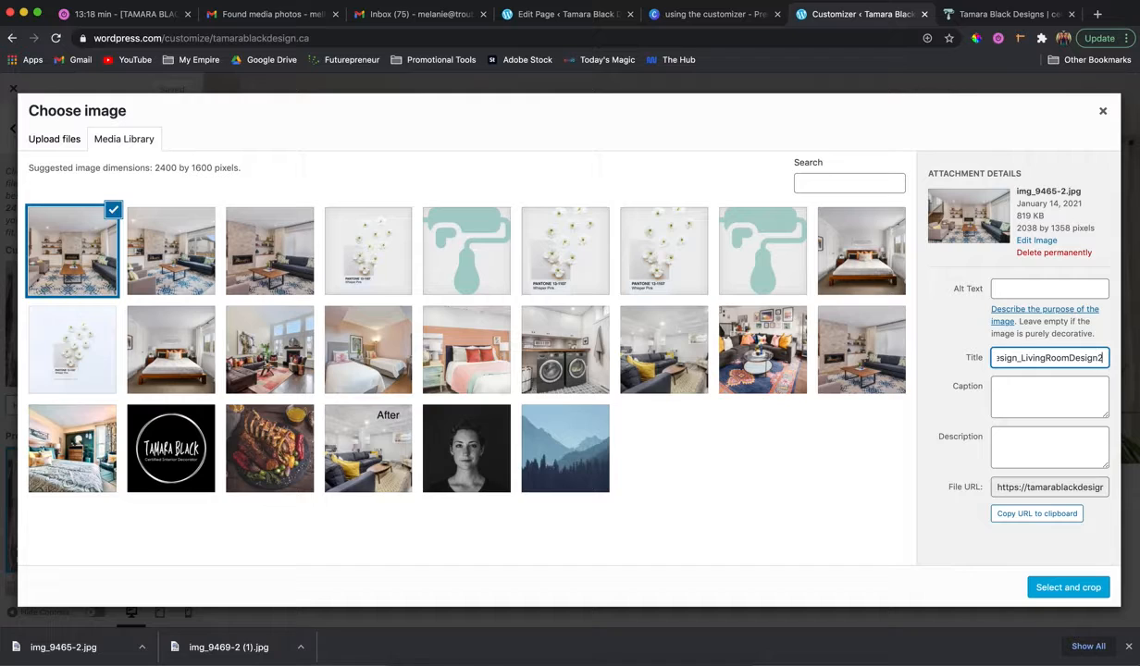
# Apply img_9465-2.jpg as the header image with the crop covering the full picture, and save the changes.
pyautogui.click(1073, 588)
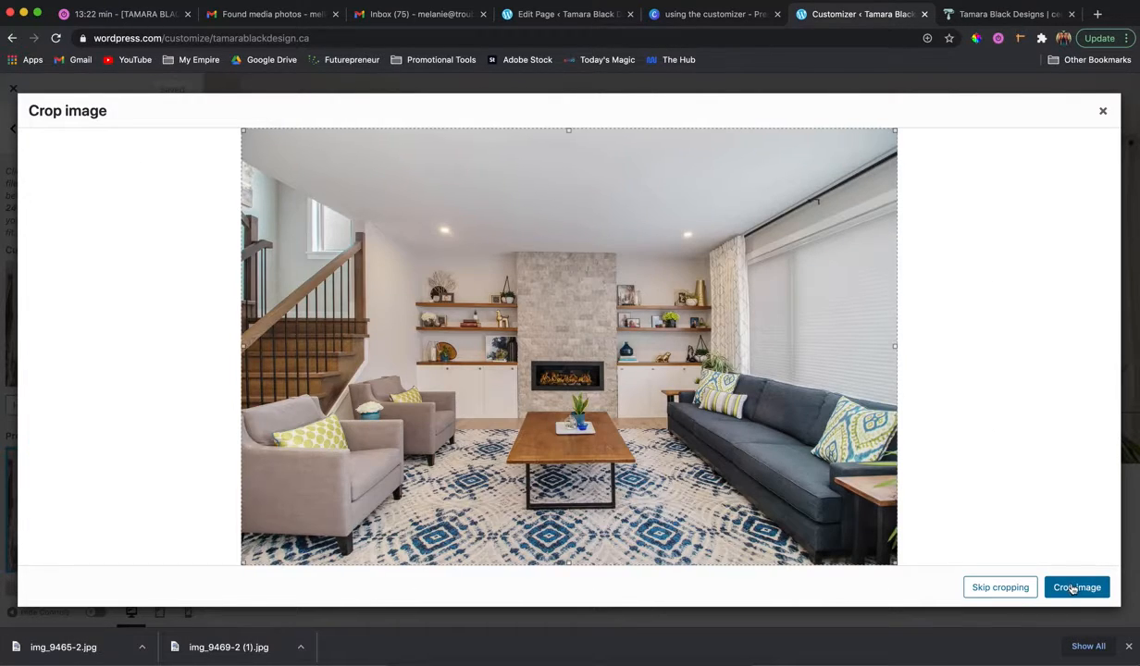
pyautogui.click(1092, 592)
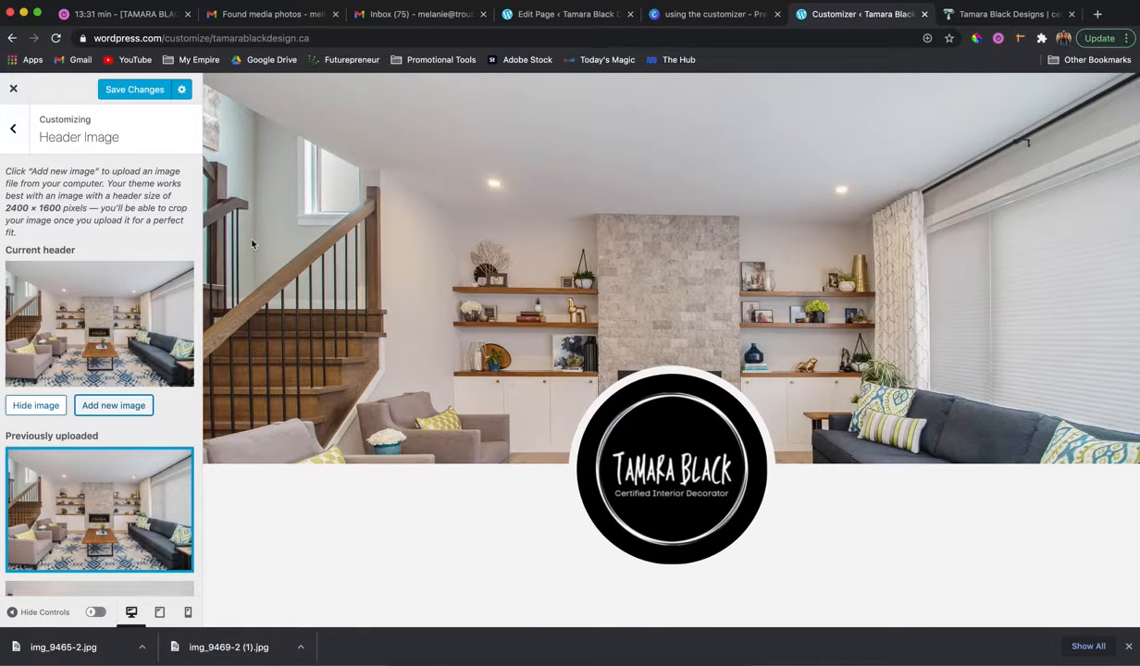
pyautogui.click(148, 89)
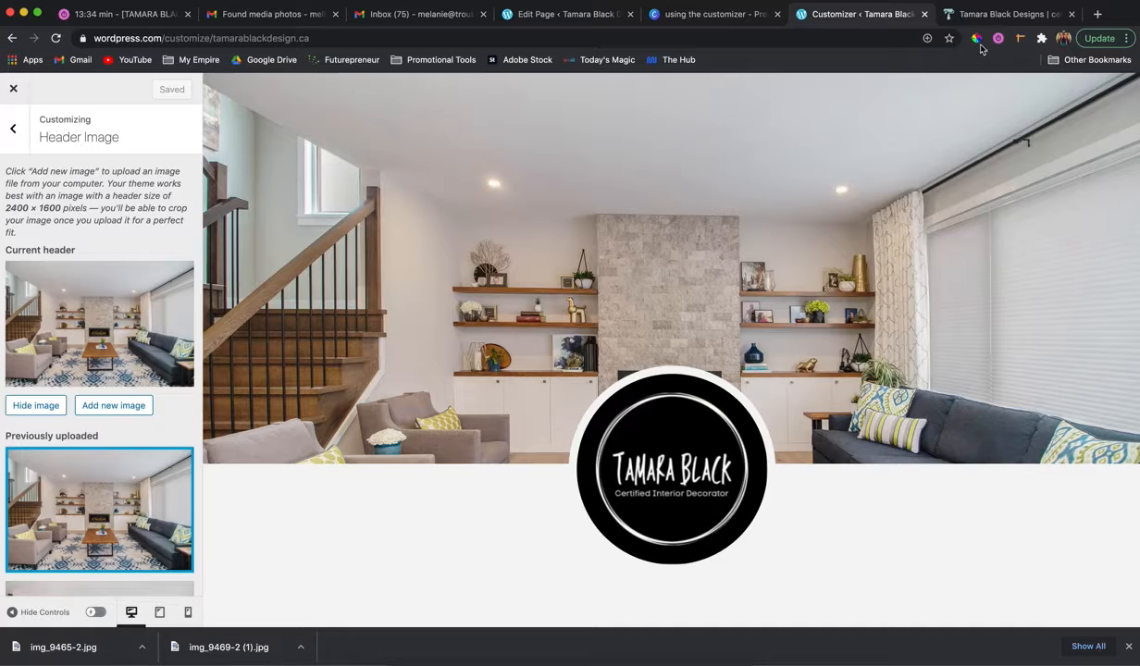
# Reload the live site to check the header photo with the staircase, and return to the customizer.
pyautogui.click(951, 14)
pyautogui.press('super+r')
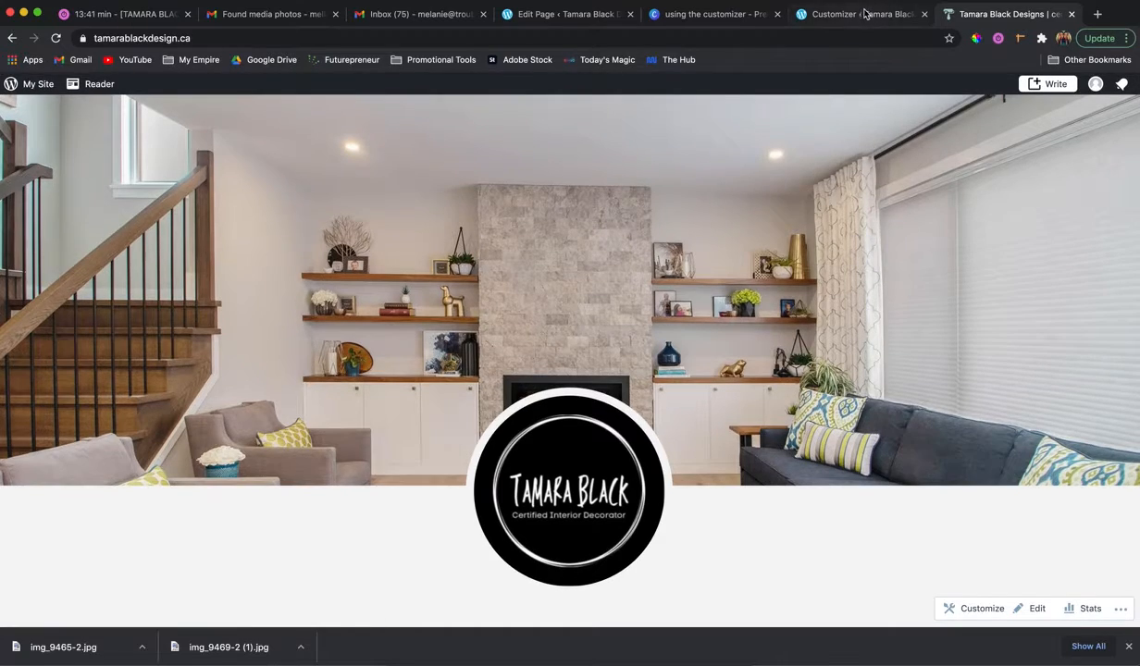
pyautogui.click(865, 14)
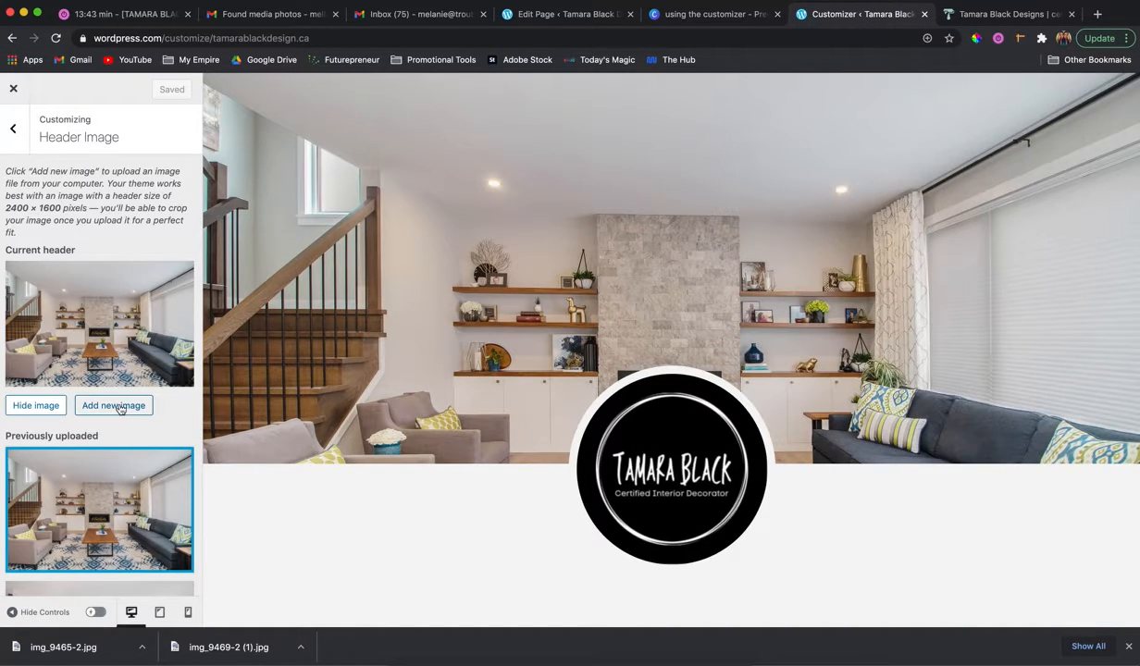
# Select the staircase living room photo from the media library again, adjust its crop area, and apply it as the header.
pyautogui.scroll(-3, 101, 407)
pyautogui.scroll(3, 105, 407)
pyautogui.click(109, 408)
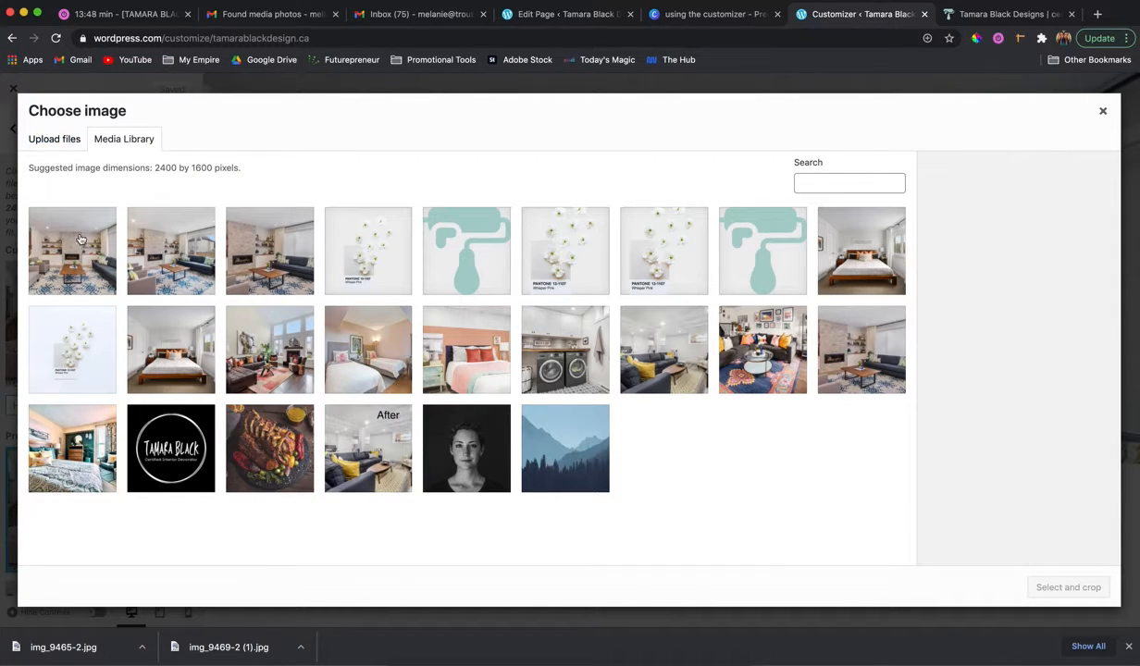
pyautogui.click(75, 233)
pyautogui.click(1069, 587)
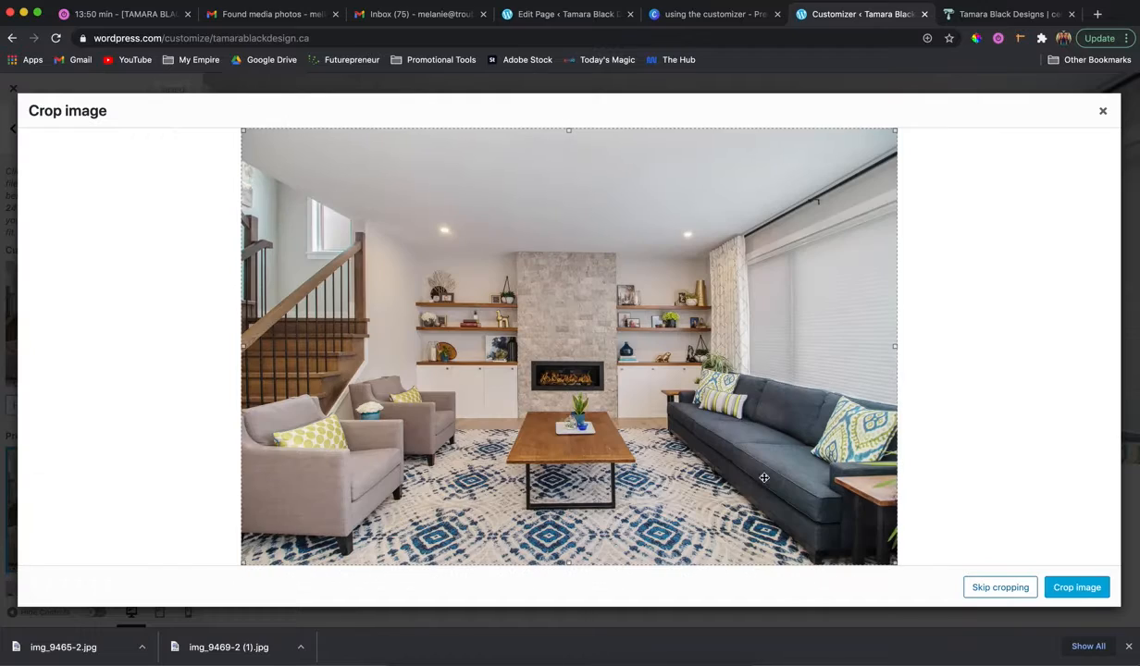
pyautogui.moveTo(860, 130); pyautogui.dragTo(932, 248)
pyautogui.click(1067, 590)
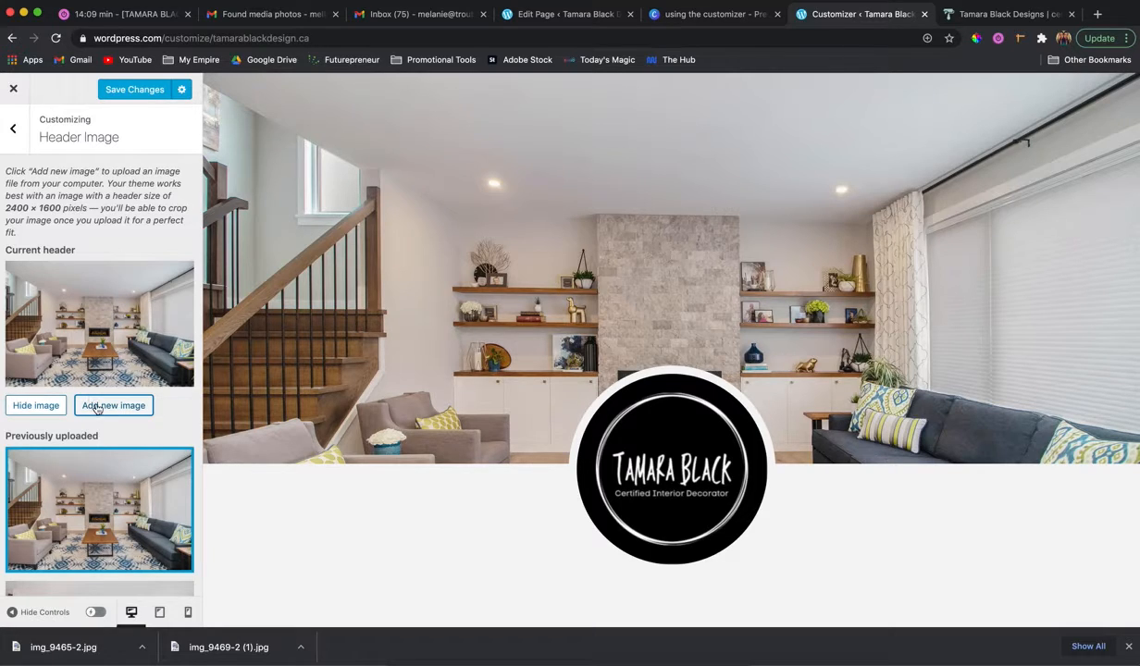
# Replace the header image with dsc_0029-1.jpeg from the media library, cropped to the full picture, and save the changes.
pyautogui.click(98, 361)
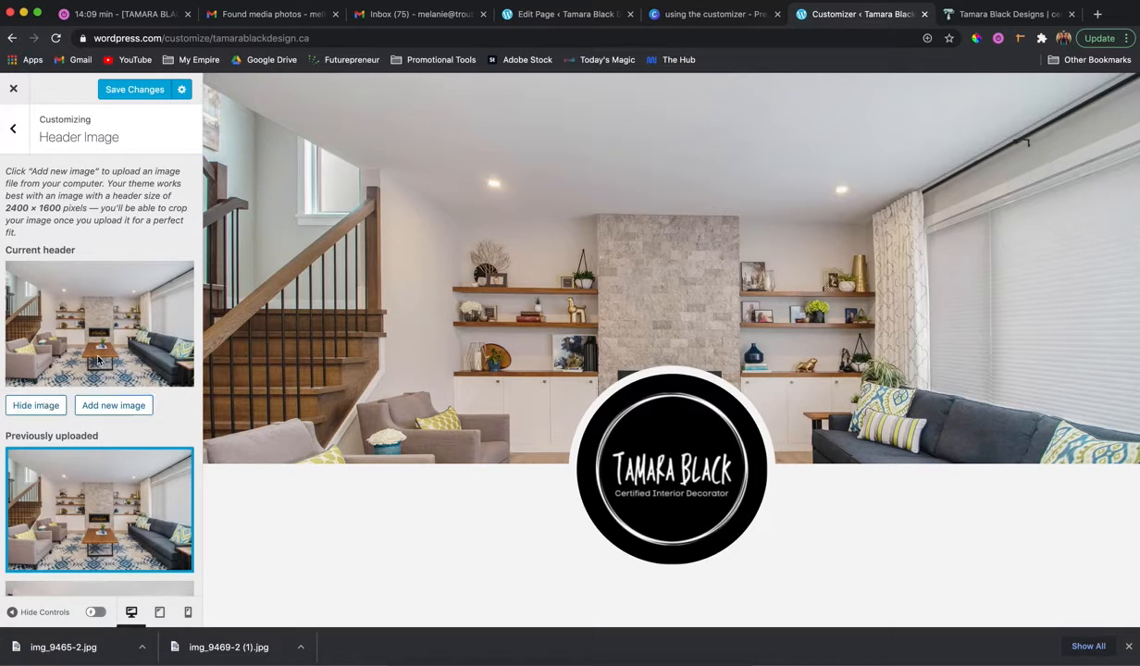
pyautogui.click(109, 410)
pyautogui.click(280, 354)
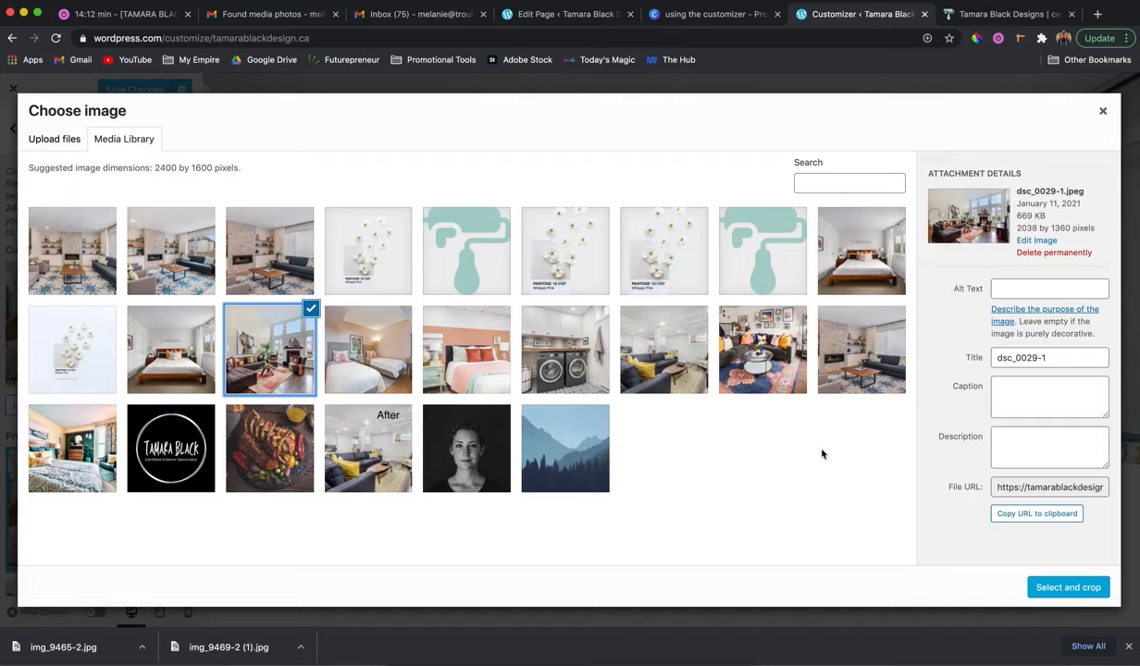
pyautogui.click(1069, 588)
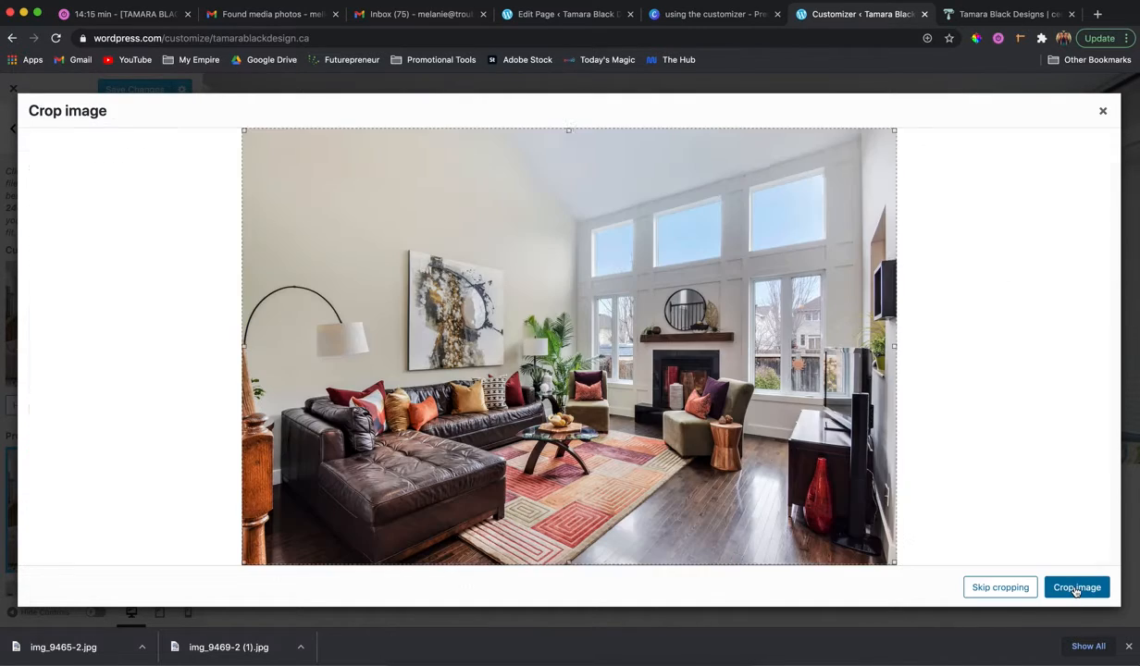
pyautogui.click(1075, 591)
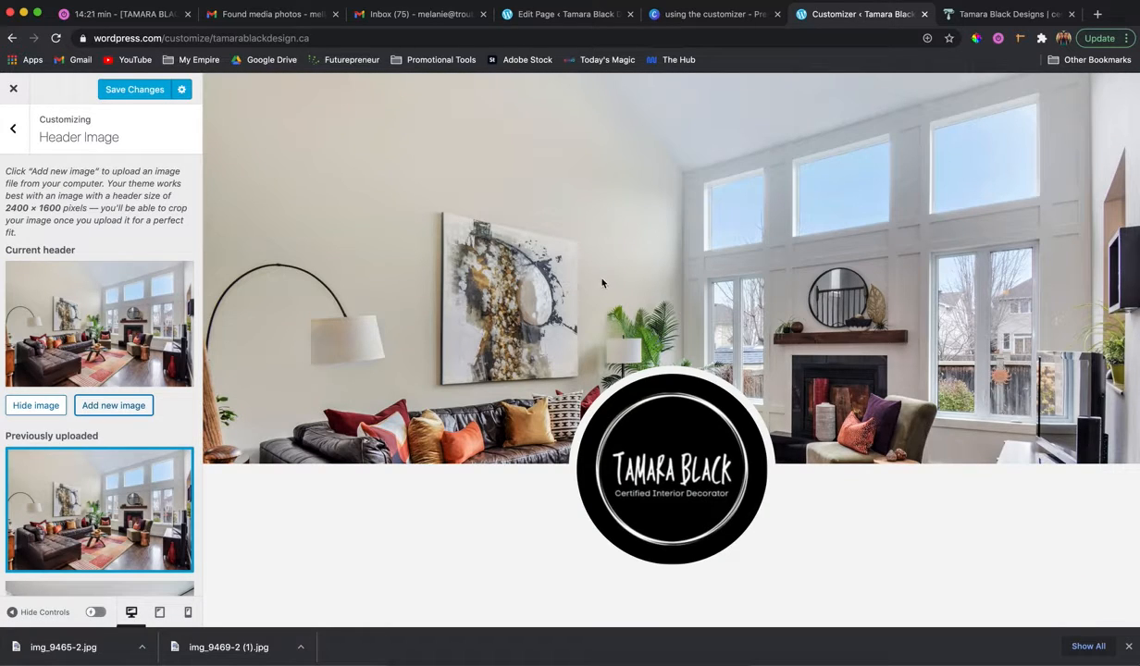
pyautogui.click(129, 90)
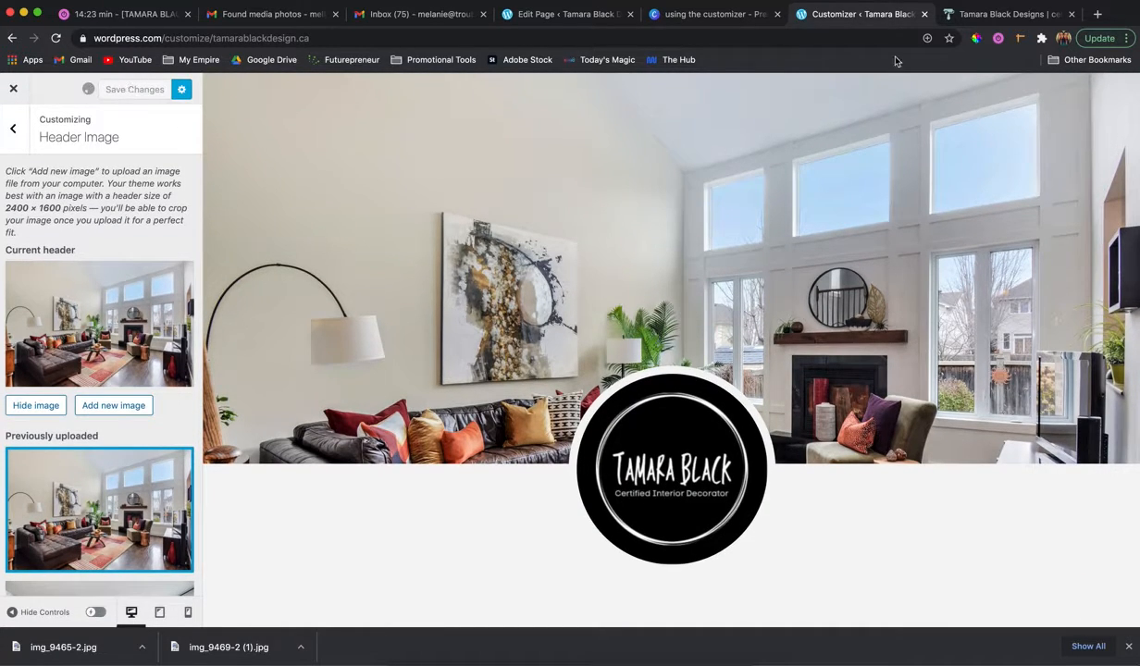
# Check the new header on the live site, and return to the customizer's main list of sections.
pyautogui.click(1002, 15)
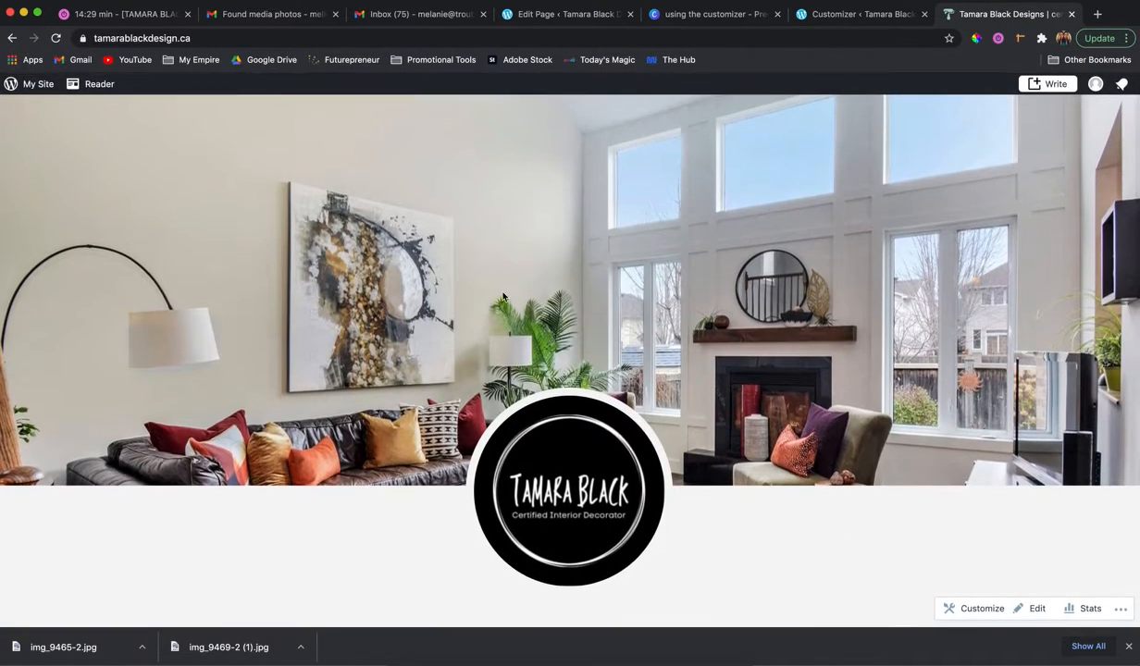
pyautogui.click(838, 16)
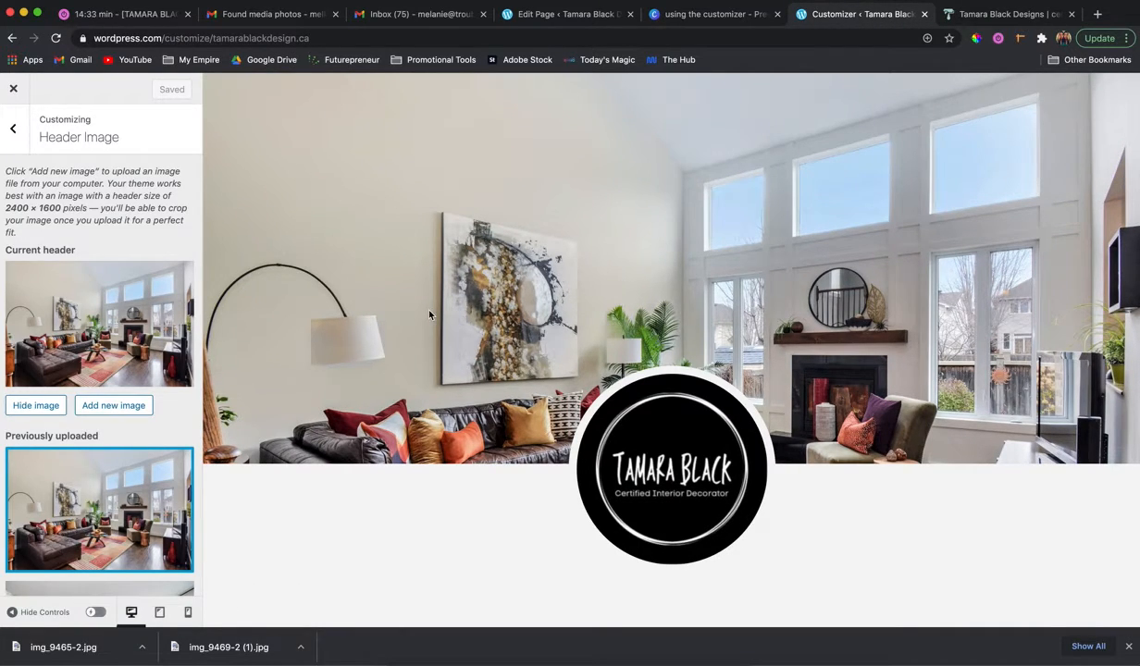
pyautogui.click(13, 131)
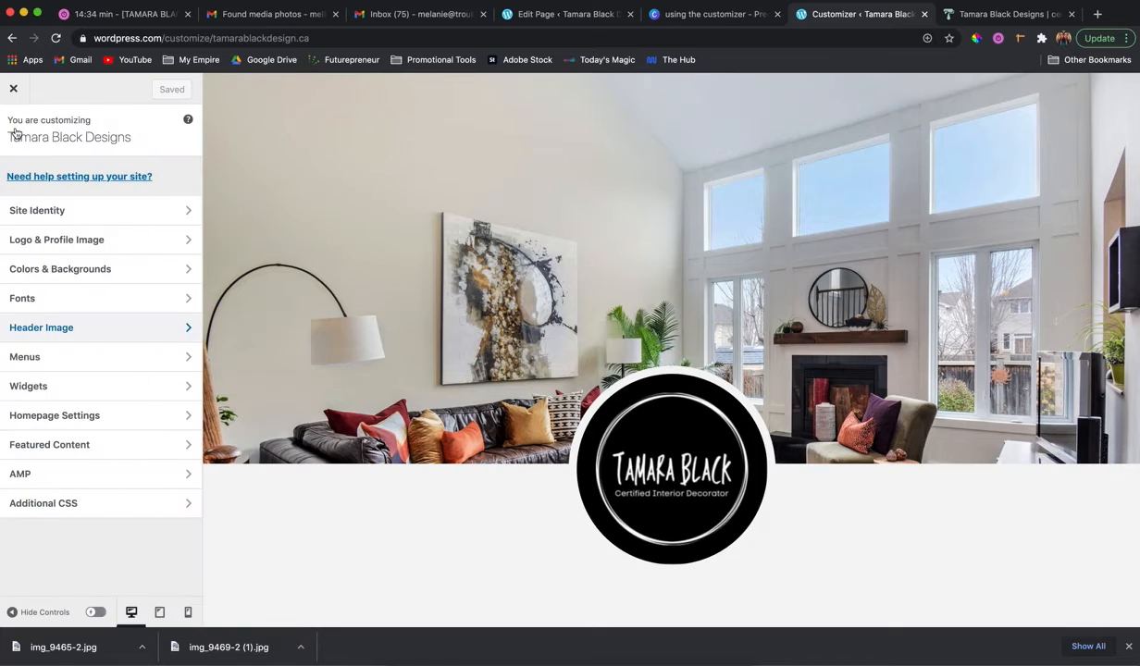
# Review the Logo & Profile Image and Fonts settings alongside the home page preview, and return to the section list.
pyautogui.click(106, 240)
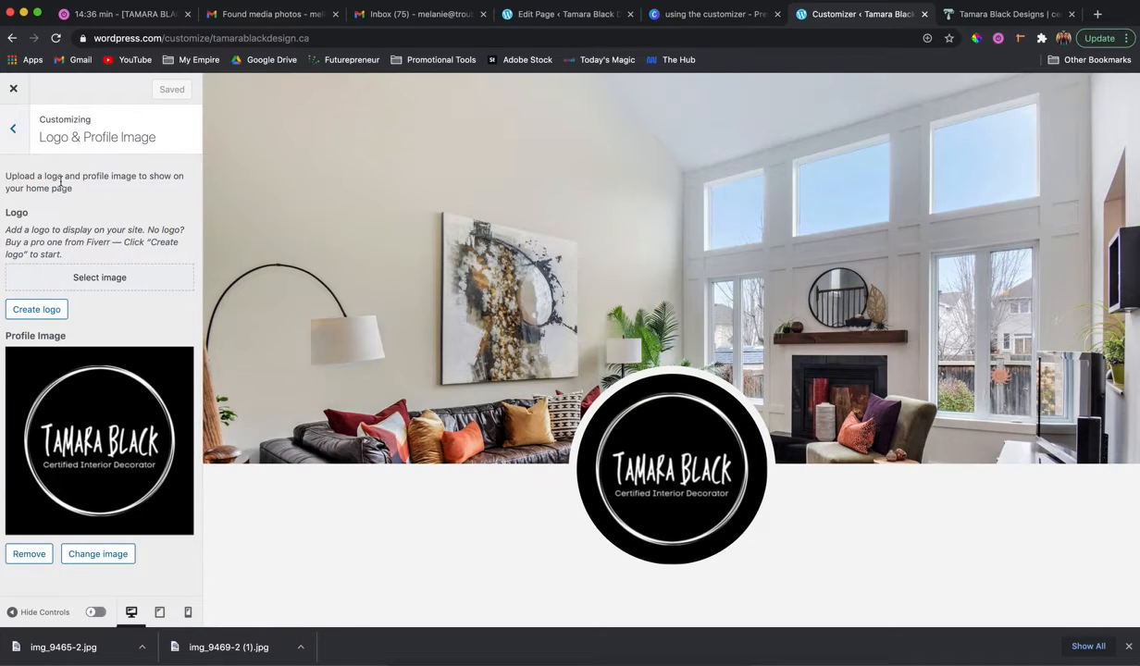
pyautogui.click(13, 130)
pyautogui.click(89, 298)
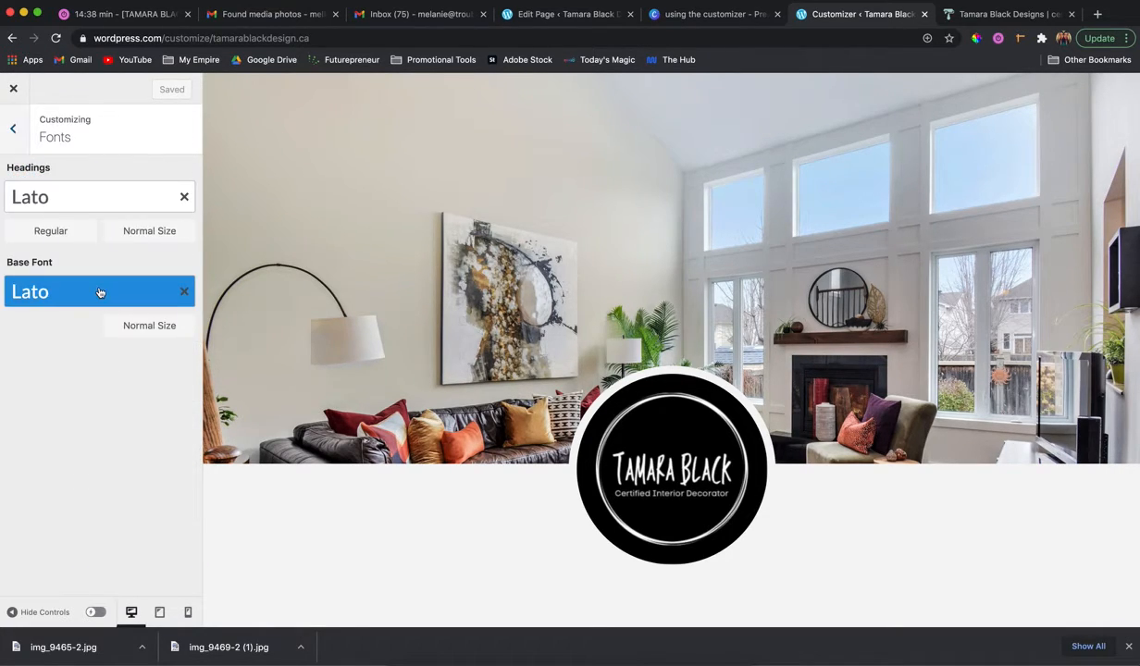
pyautogui.scroll(-5, 405, 349)
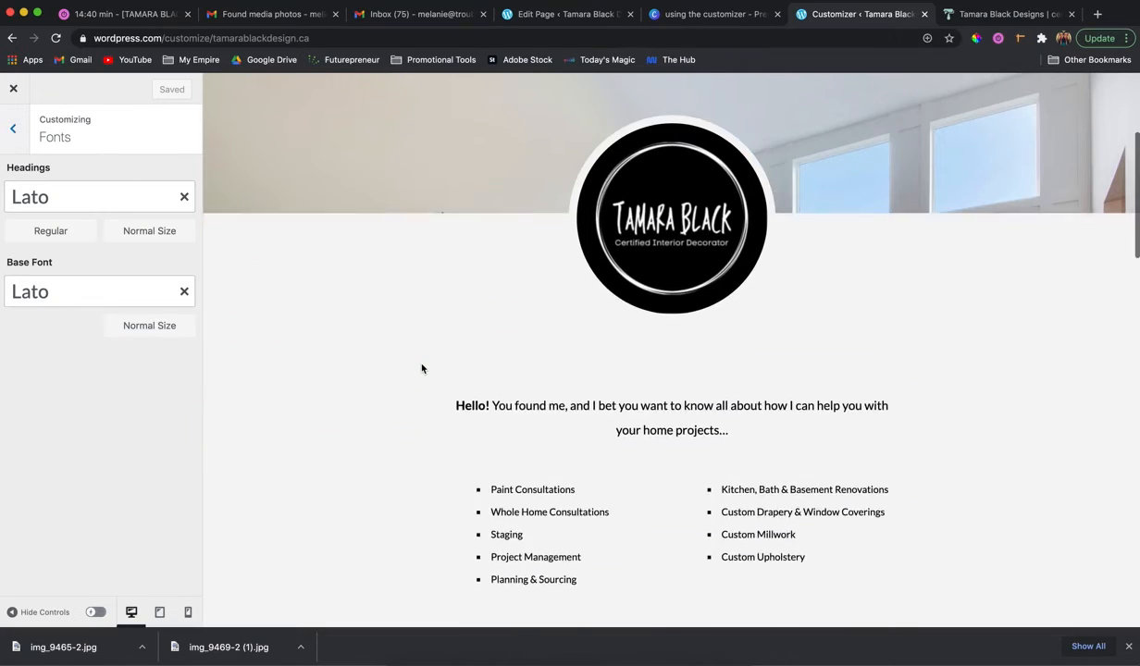
pyautogui.click(13, 129)
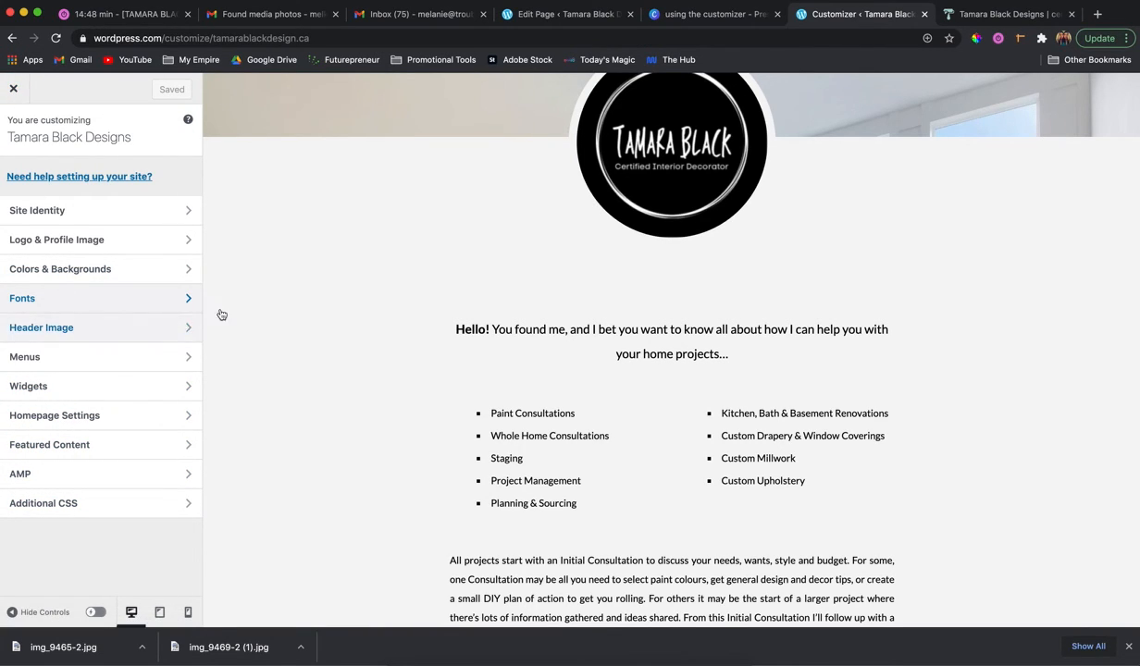
pyautogui.scroll(4, 313, 318)
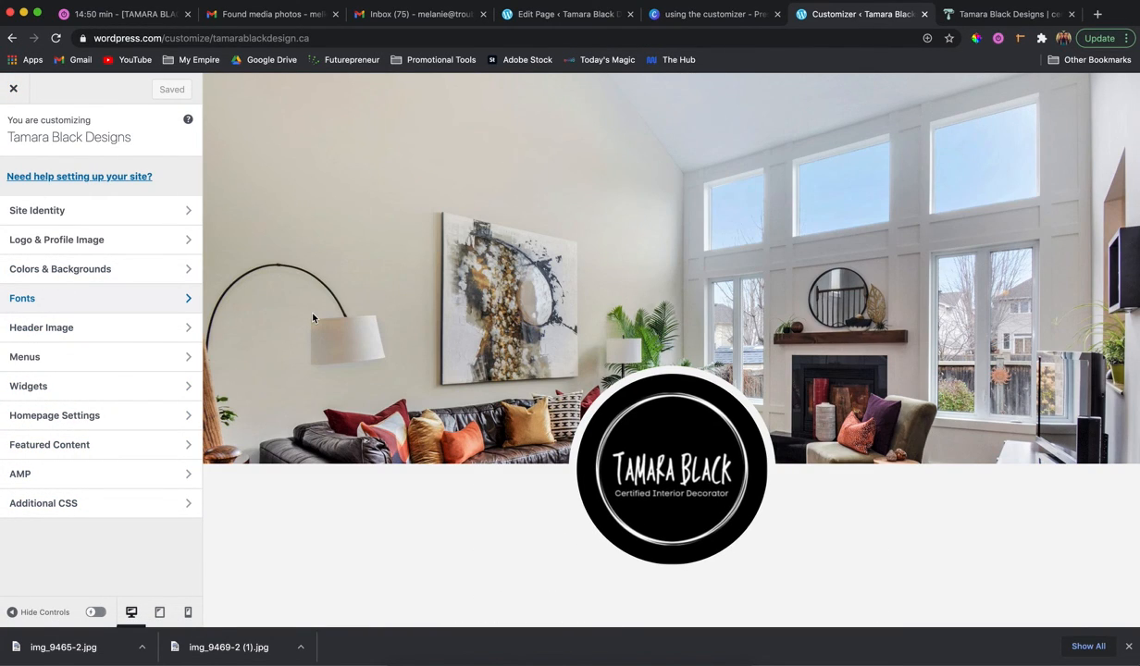